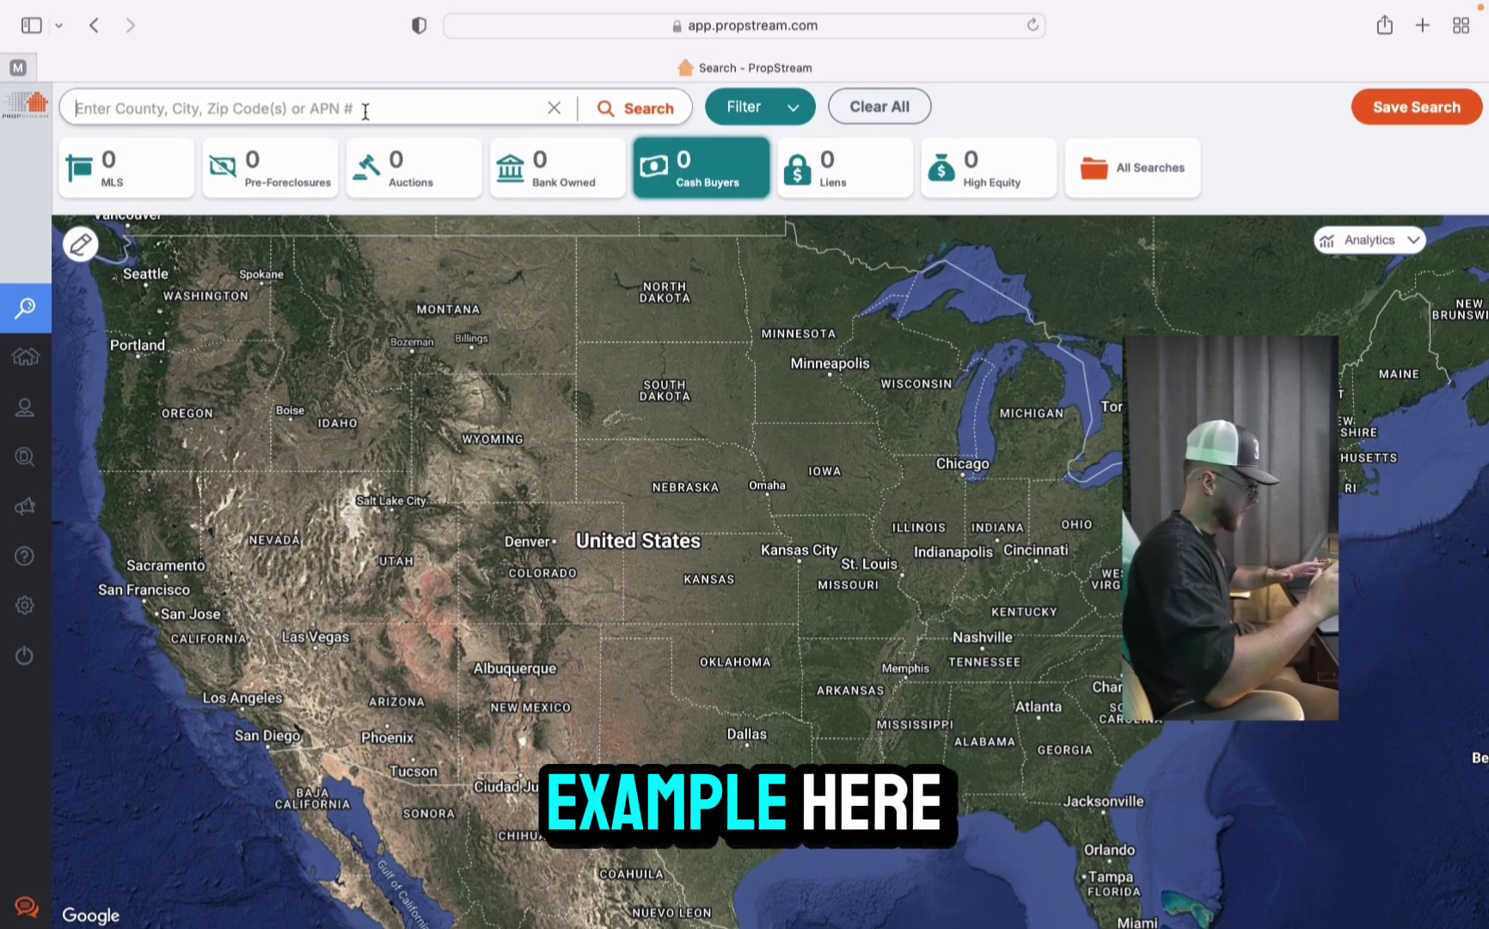
Step: Search for properties in Orlando, FL and filter the results to Pre-Foreclosures
{"action": "type", "text": "orl"}
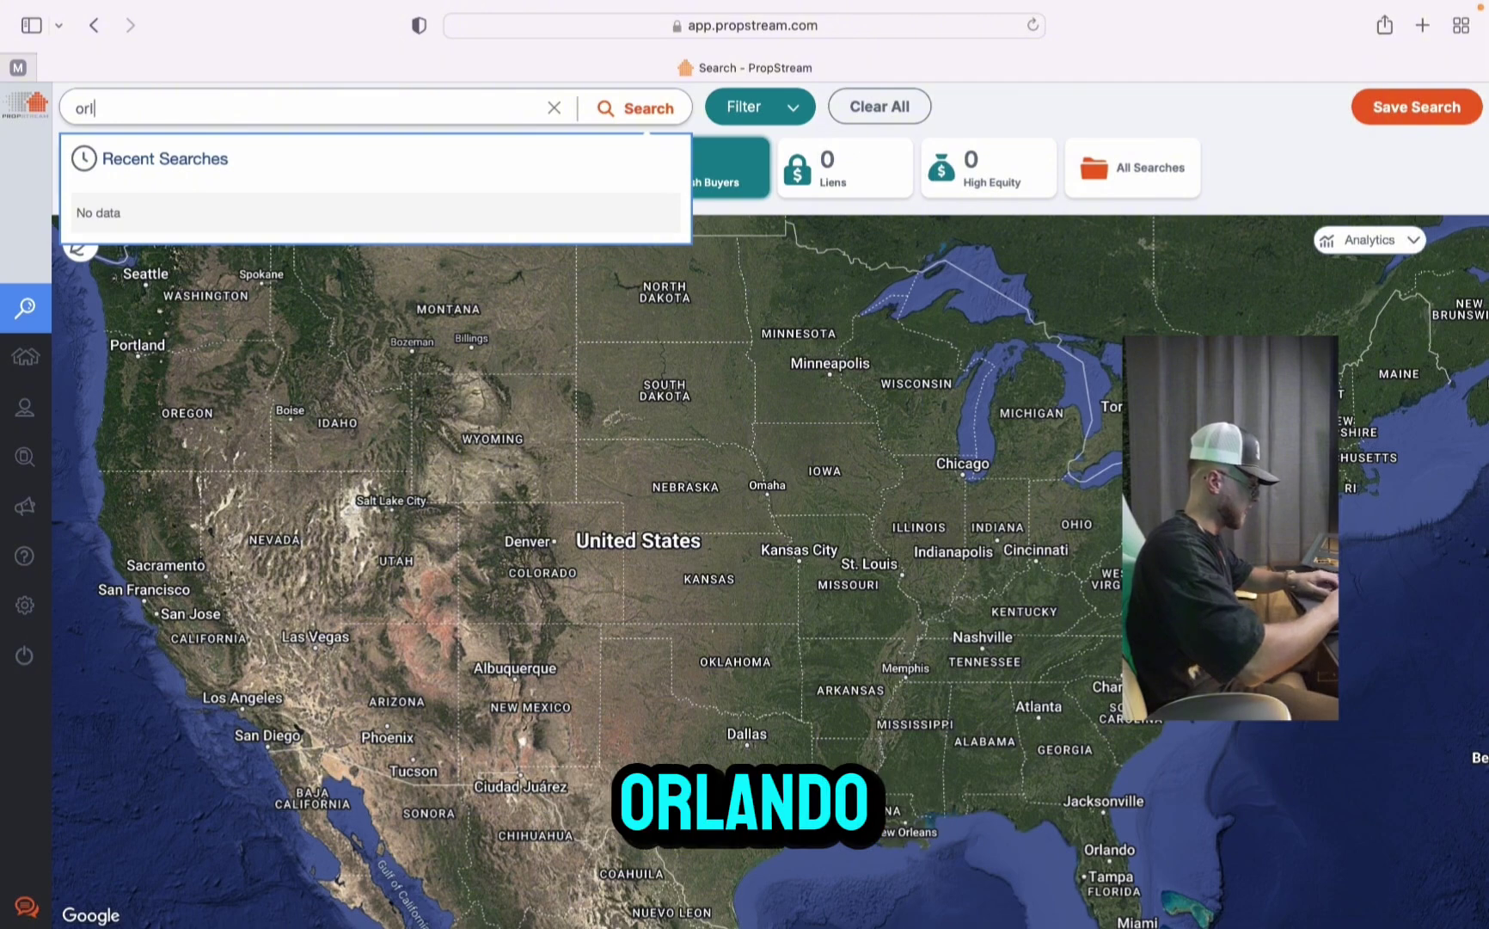
{"action": "type", "text": "ando"}
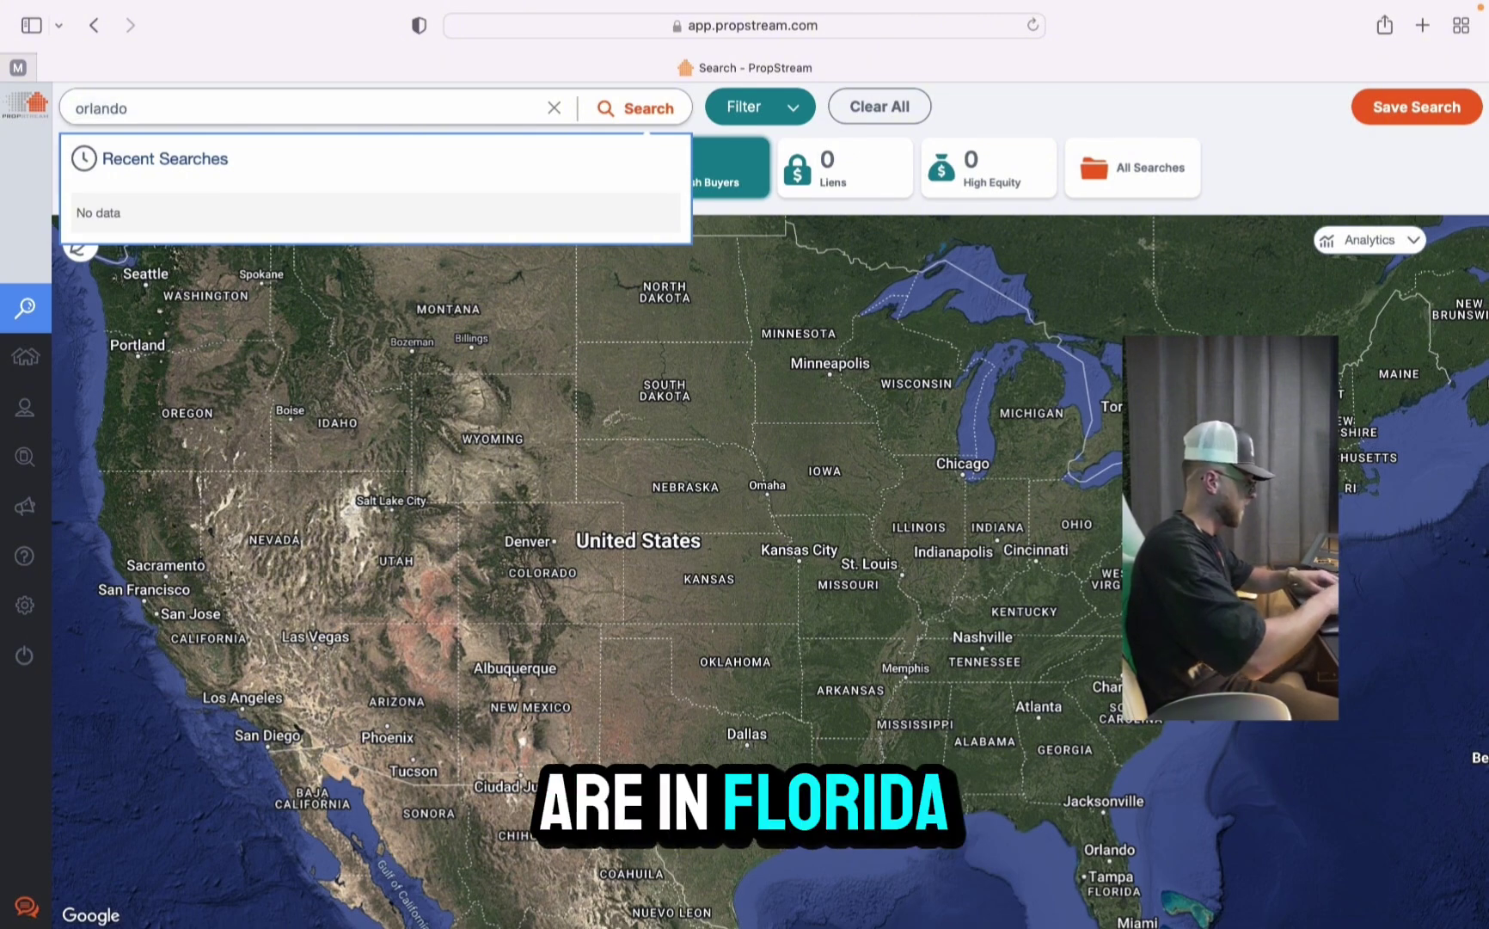
{"action": "key", "text": "Return"}
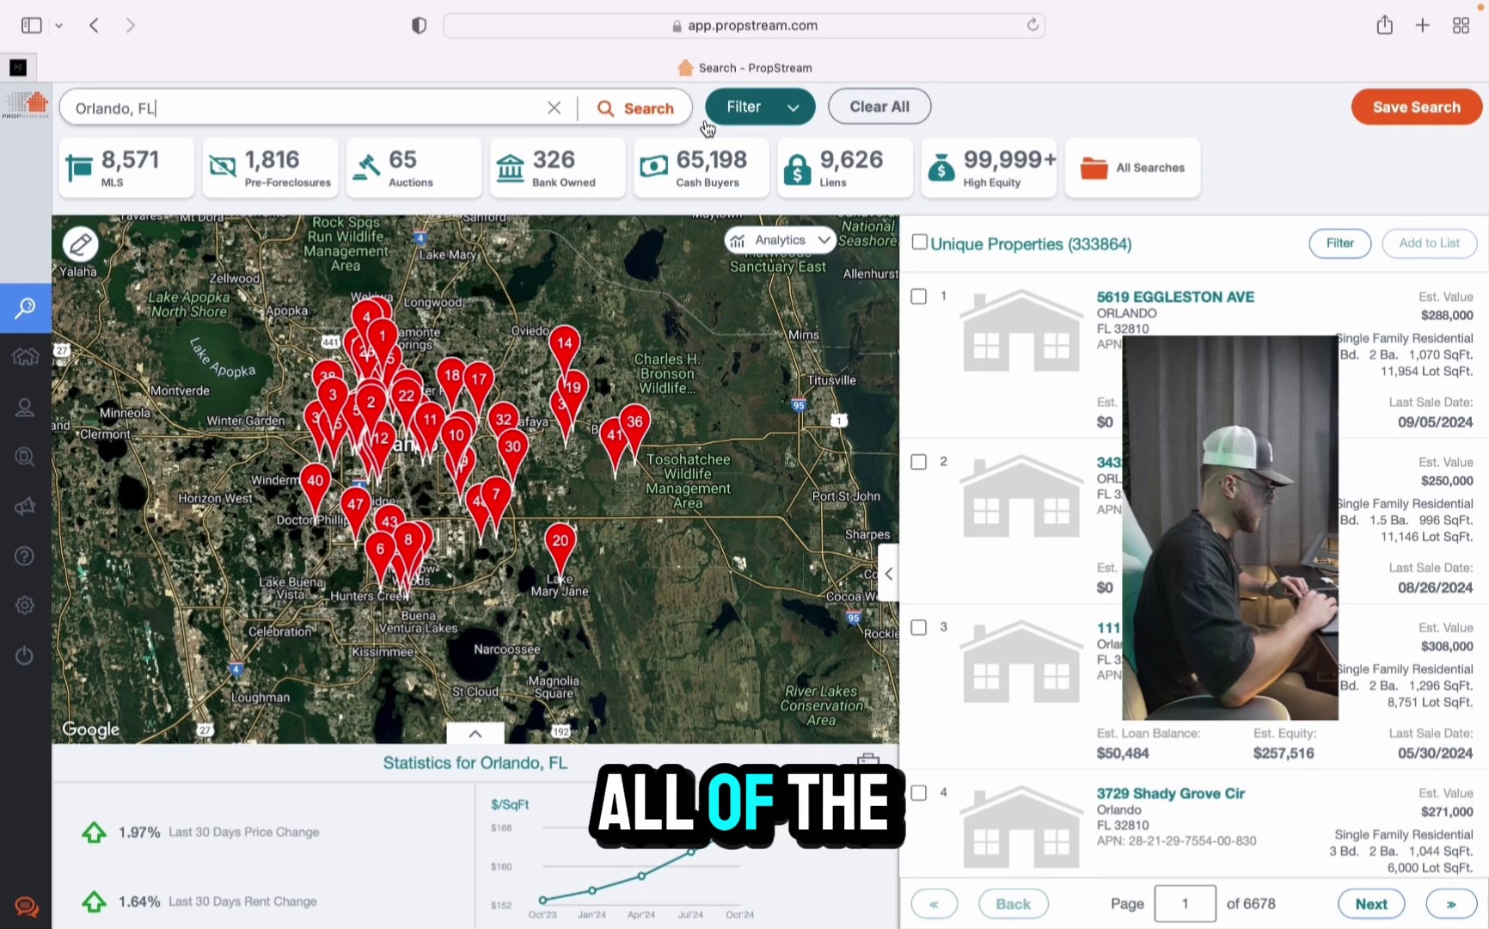
{"action": "left_click", "coordinate": [288, 186]}
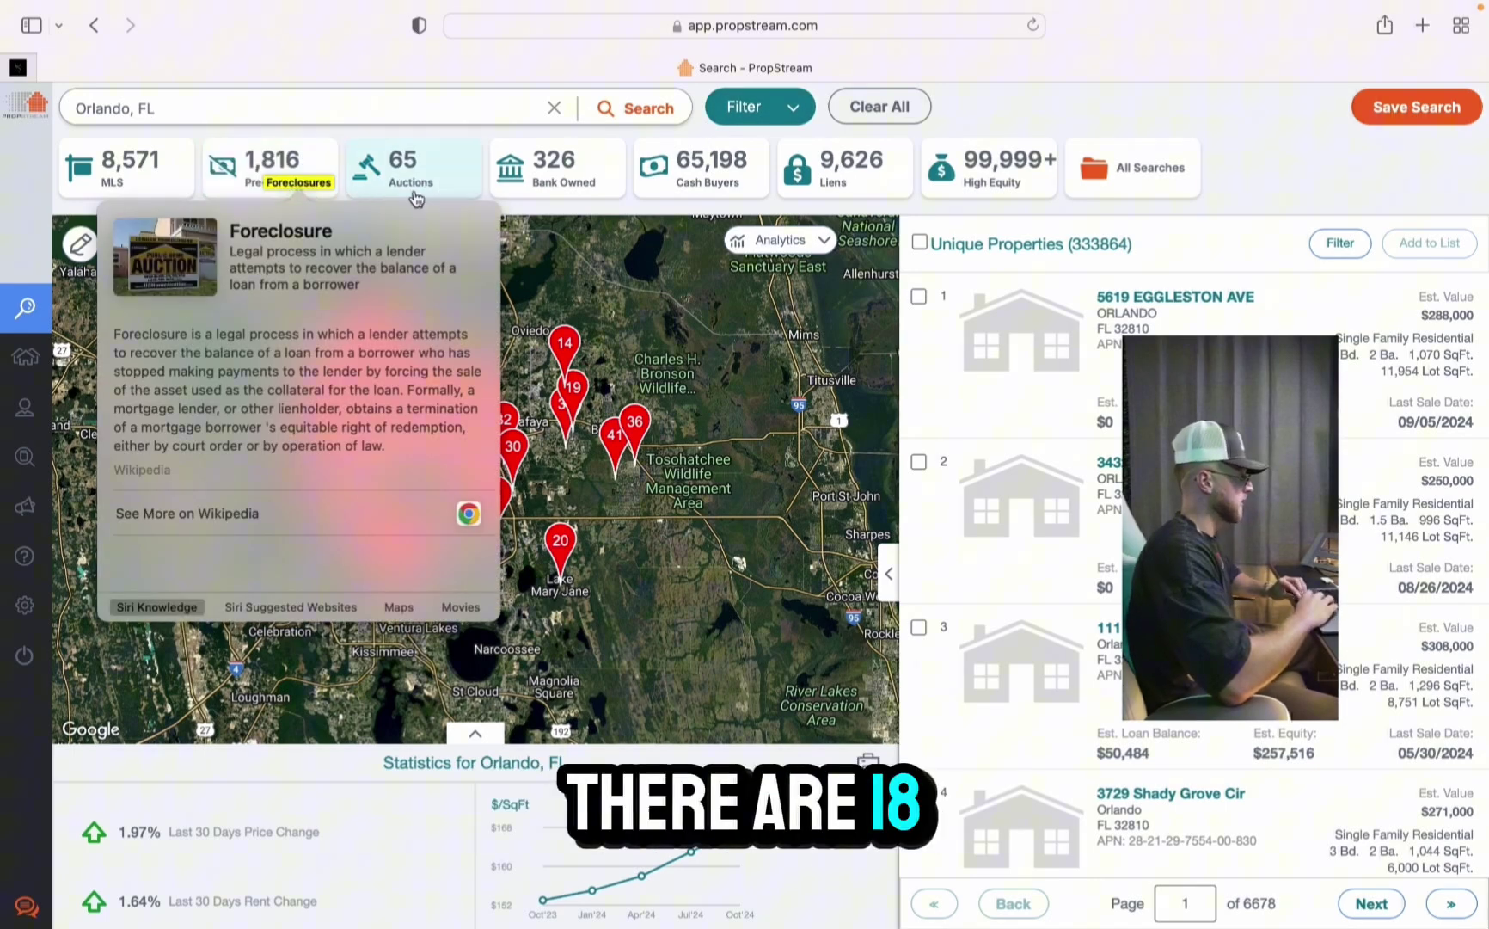
{"action": "left_click", "coordinate": [273, 164]}
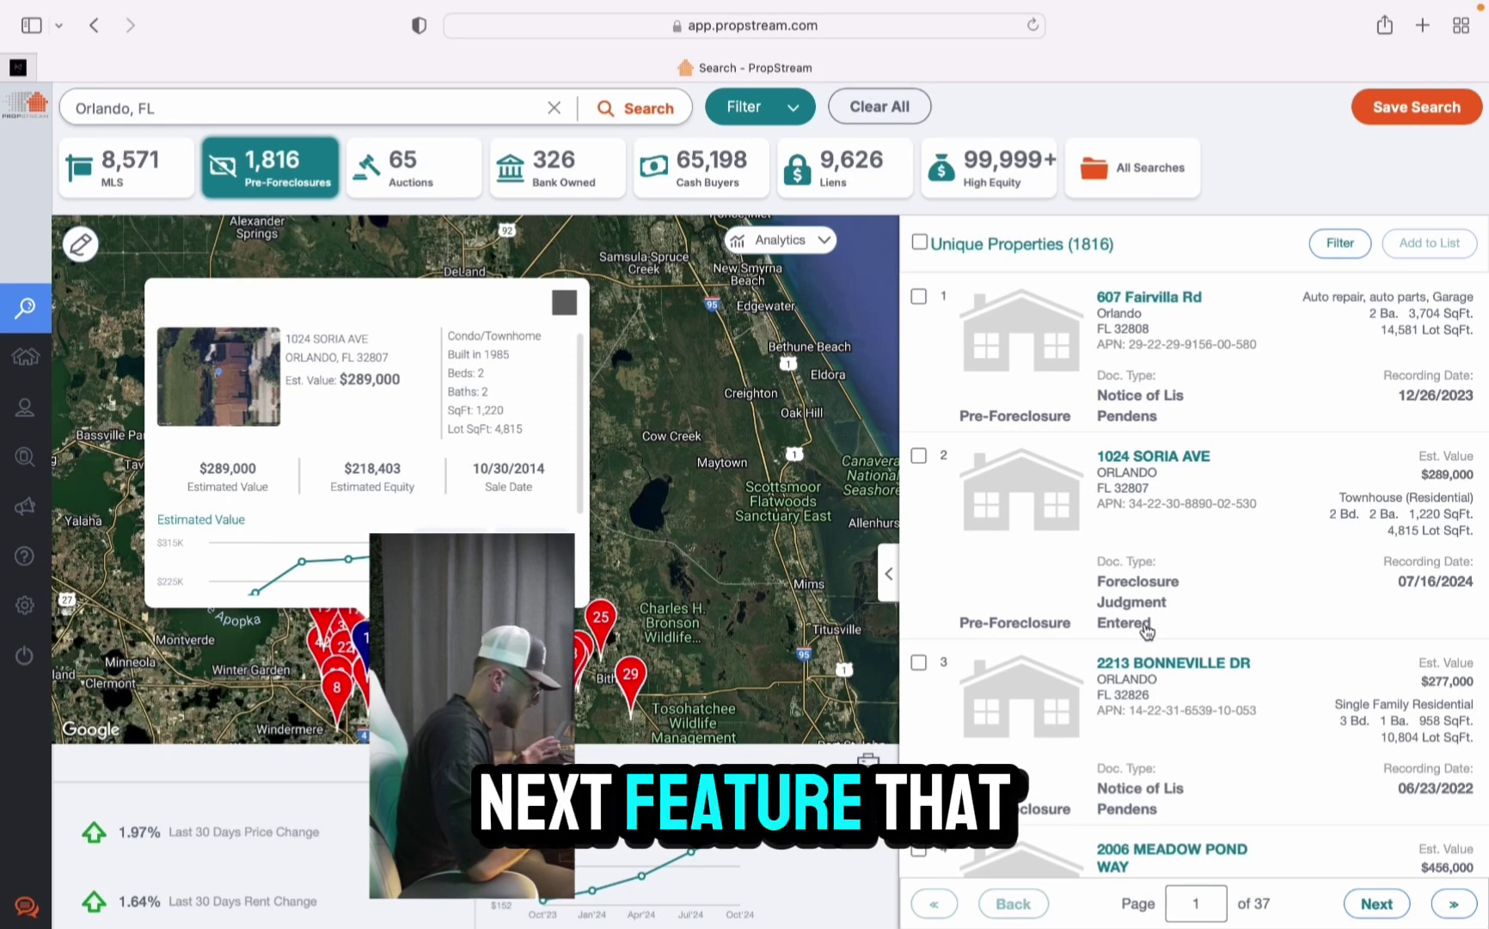
Step: Open the details of the second pre-foreclosure property, the Orlando townhouse, and display its Comparables & Nearby Listings
{"action": "left_click", "coordinate": [1187, 463]}
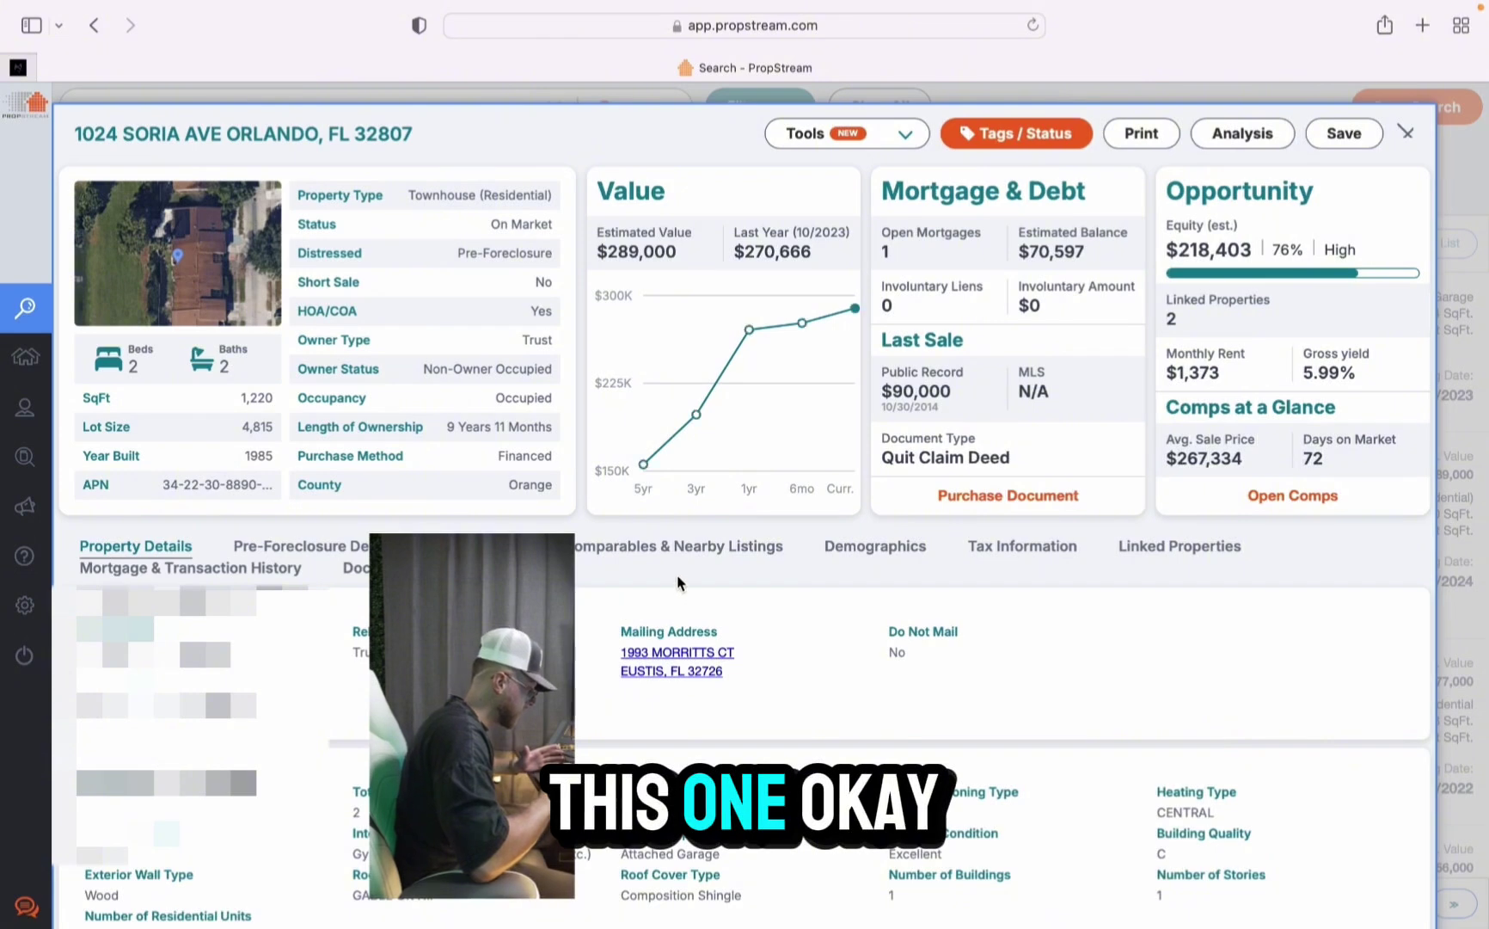
{"action": "left_click", "coordinate": [695, 552]}
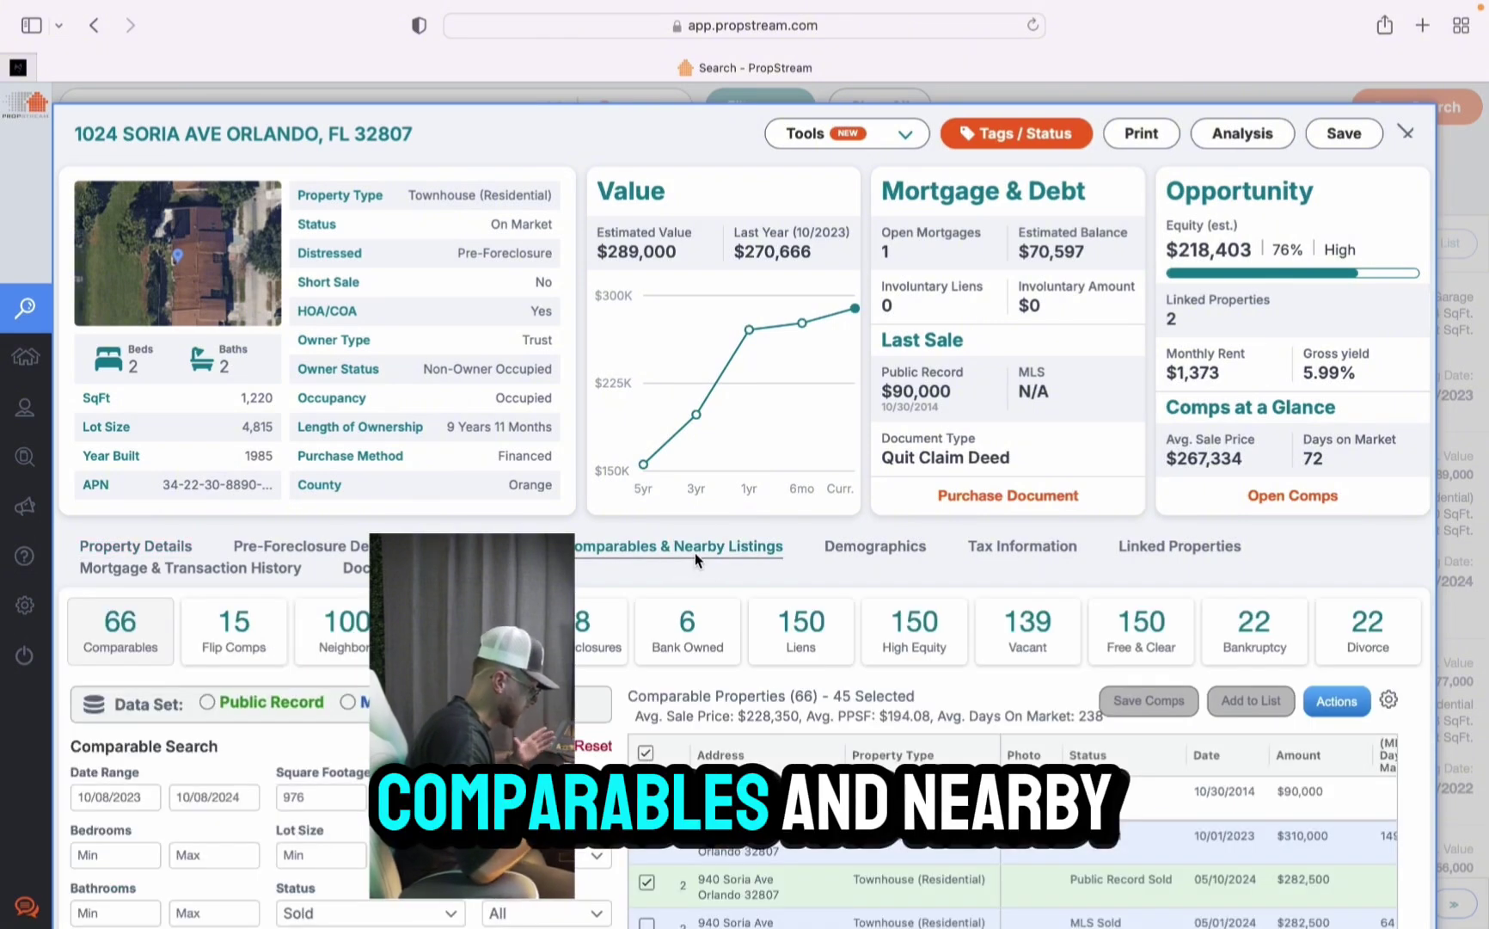
{"action": "scroll", "coordinate": [1406, 560], "scroll_direction": "down", "scroll_amount": 2}
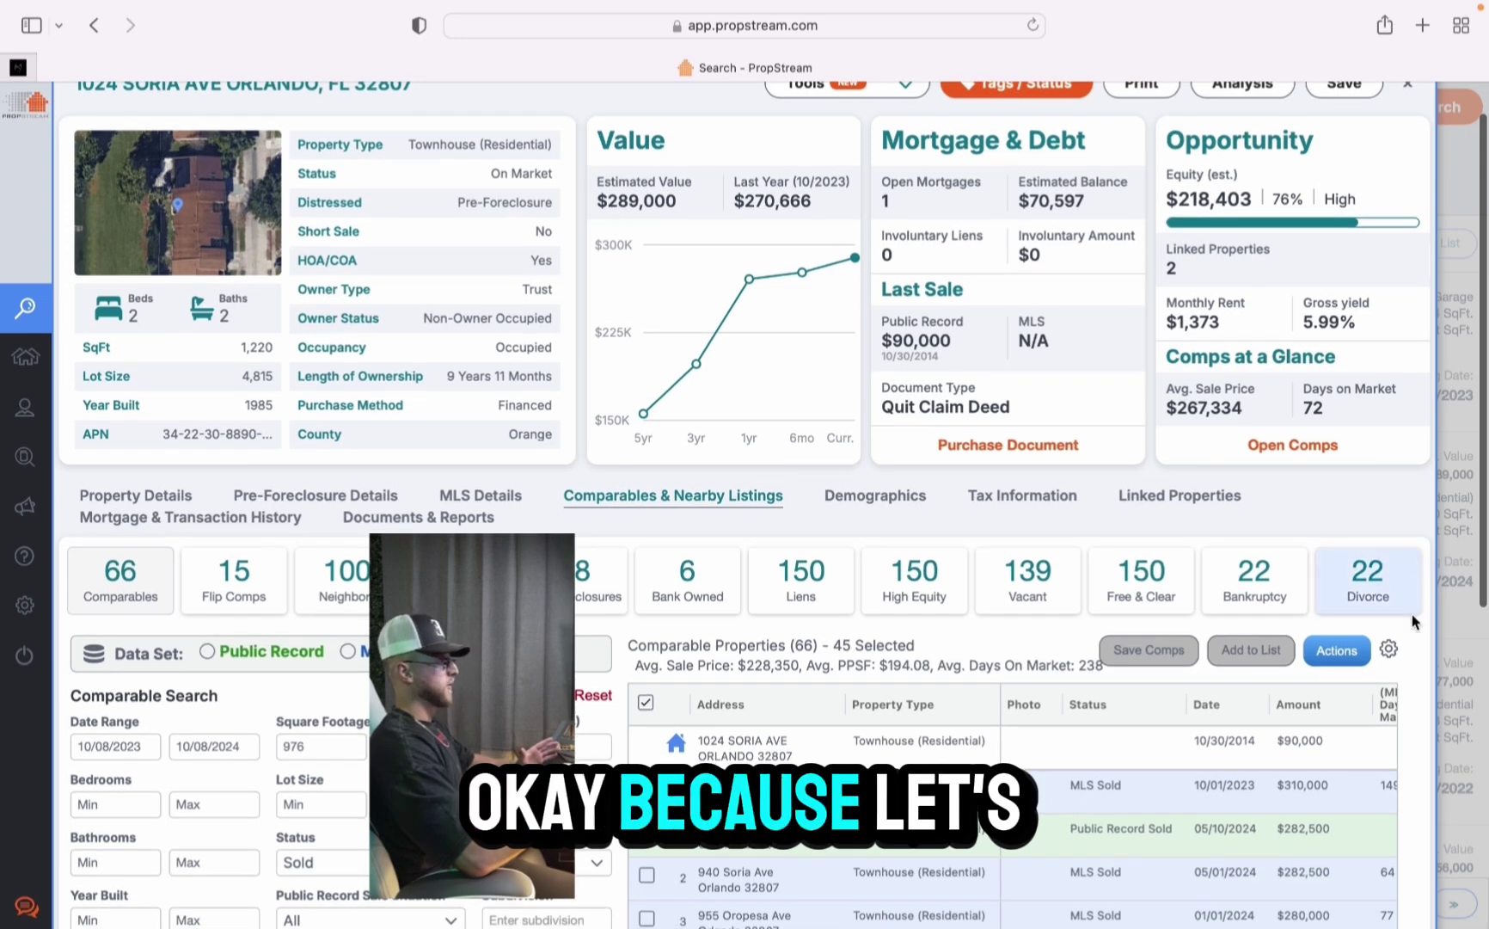
{"action": "scroll", "coordinate": [1414, 680], "scroll_direction": "up", "scroll_amount": 2}
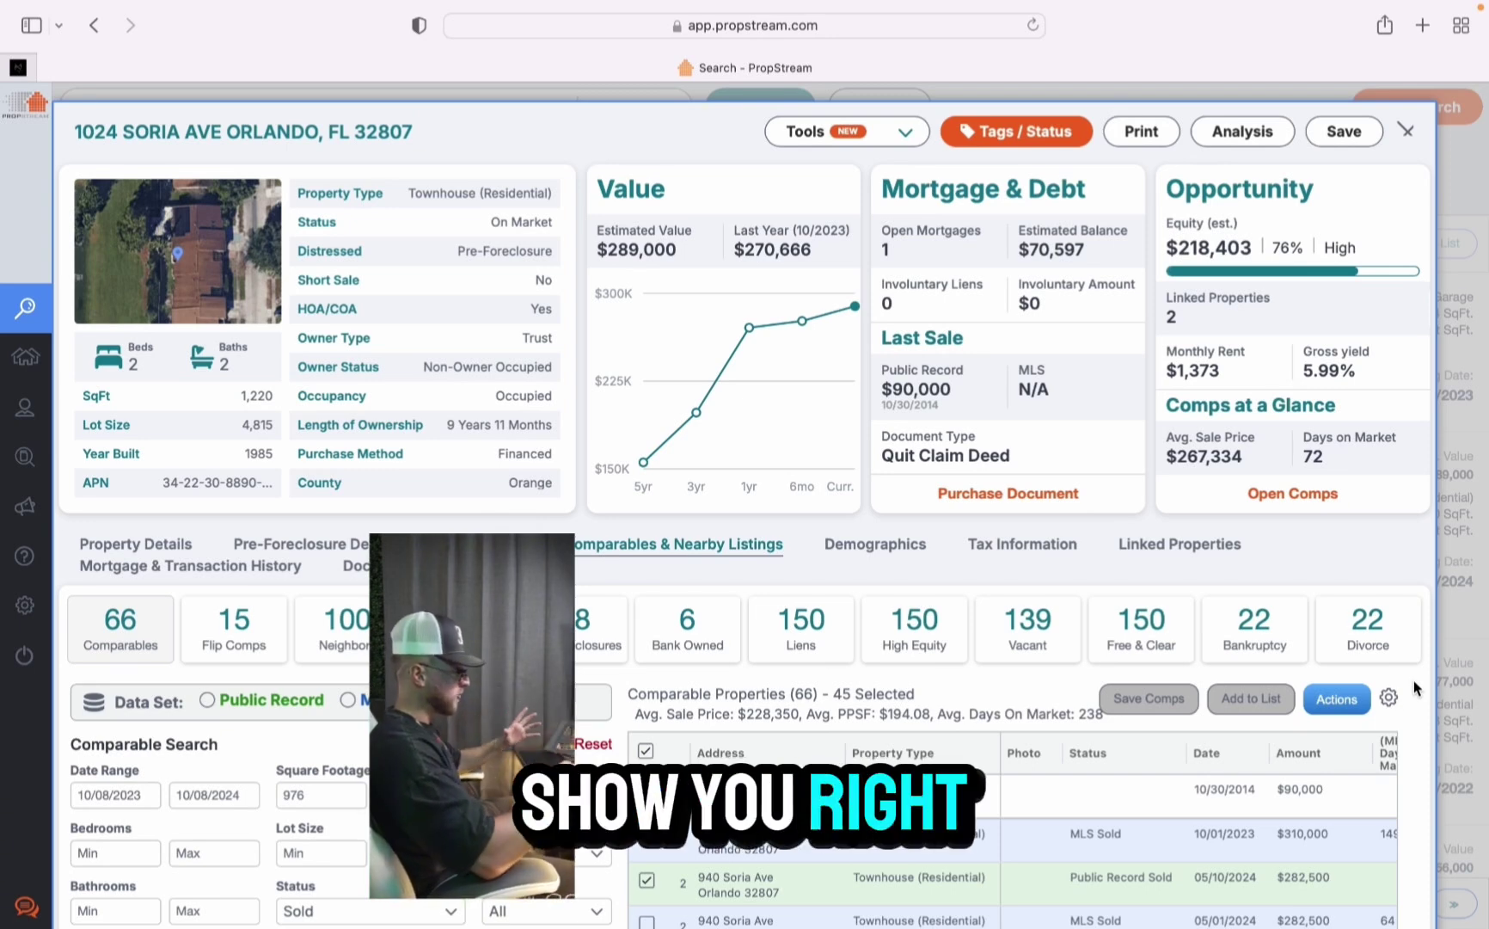
Step: Compare the subject townhouse's characteristics with the beds, baths, square footage and lot size of the comparable properties
{"action": "scroll", "coordinate": [1421, 817], "scroll_direction": "down", "scroll_amount": 5}
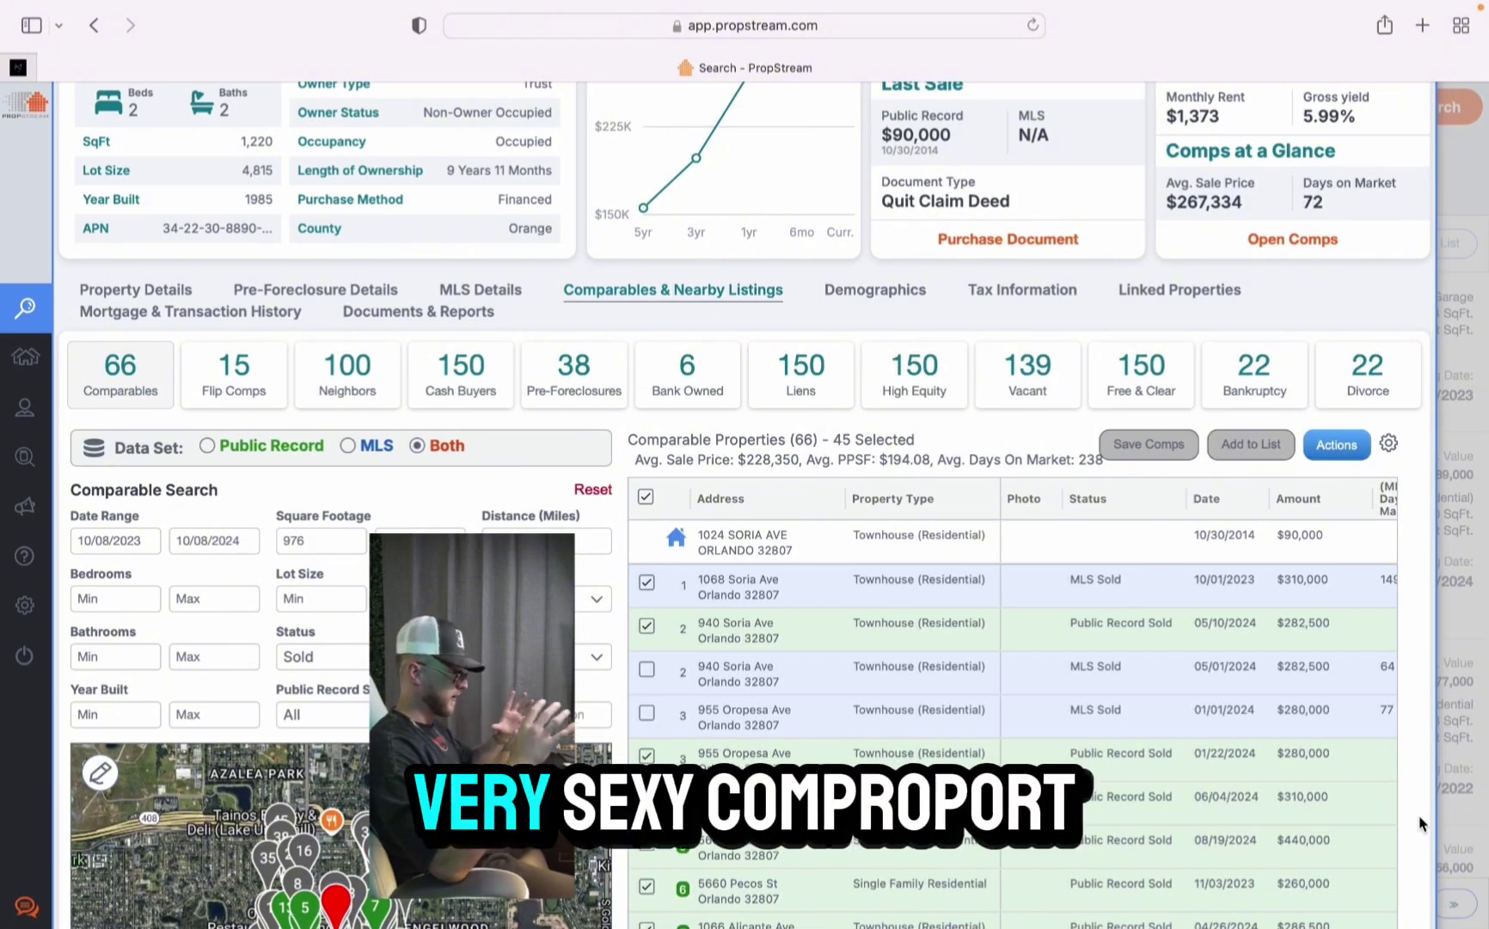
{"action": "scroll", "coordinate": [1419, 823], "scroll_direction": "down", "scroll_amount": 2}
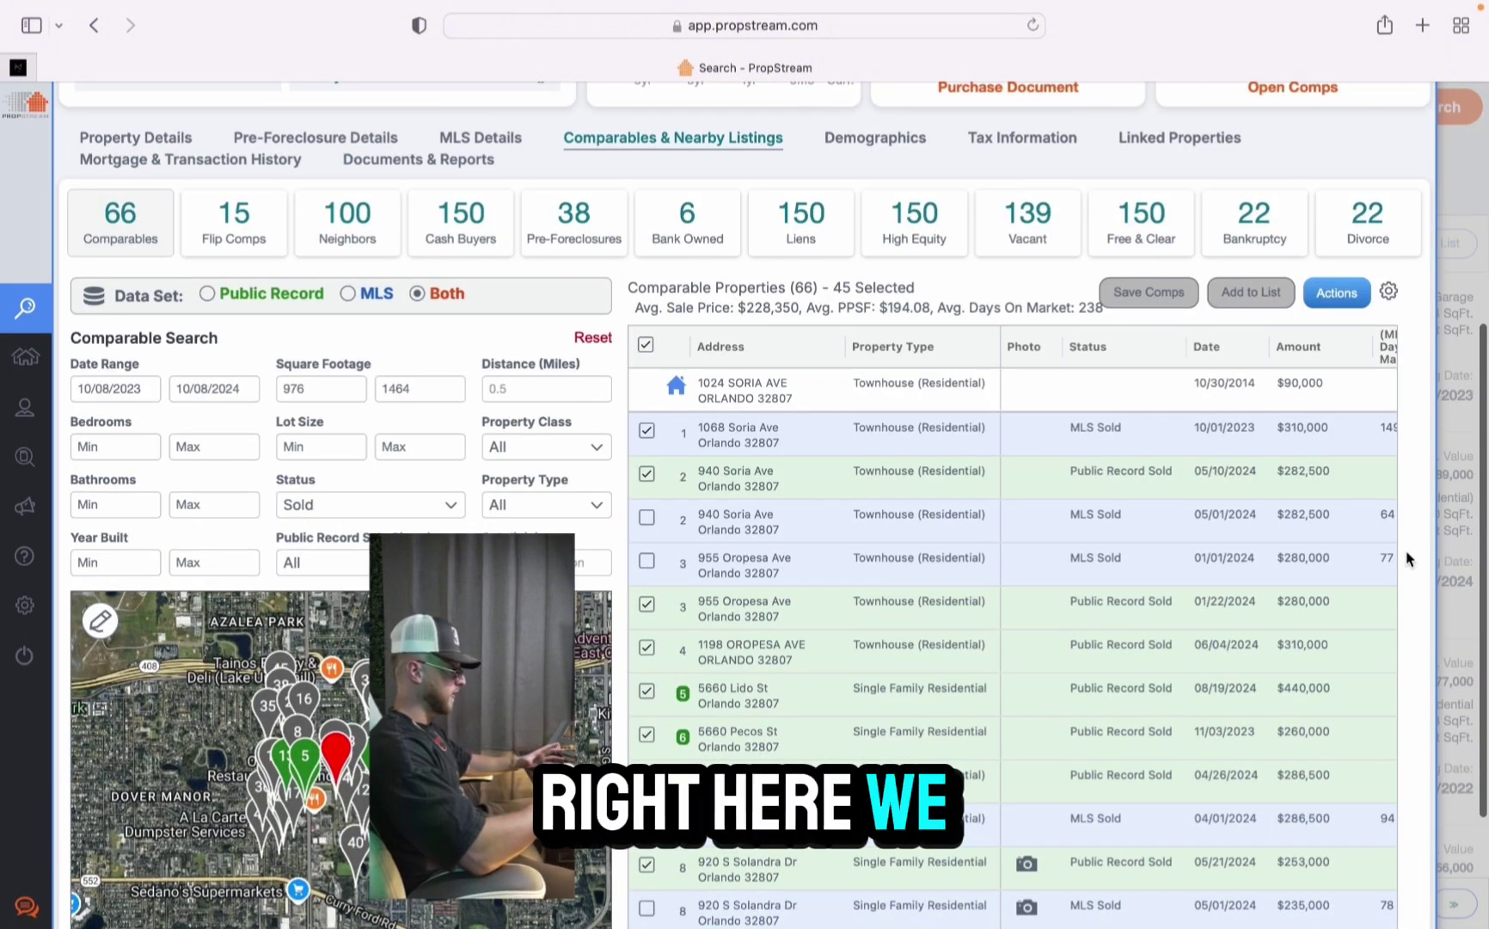
{"action": "scroll", "coordinate": [1406, 558], "scroll_direction": "up", "scroll_amount": 8}
{"action": "scroll", "coordinate": [703, 367], "scroll_direction": "down", "scroll_amount": 1}
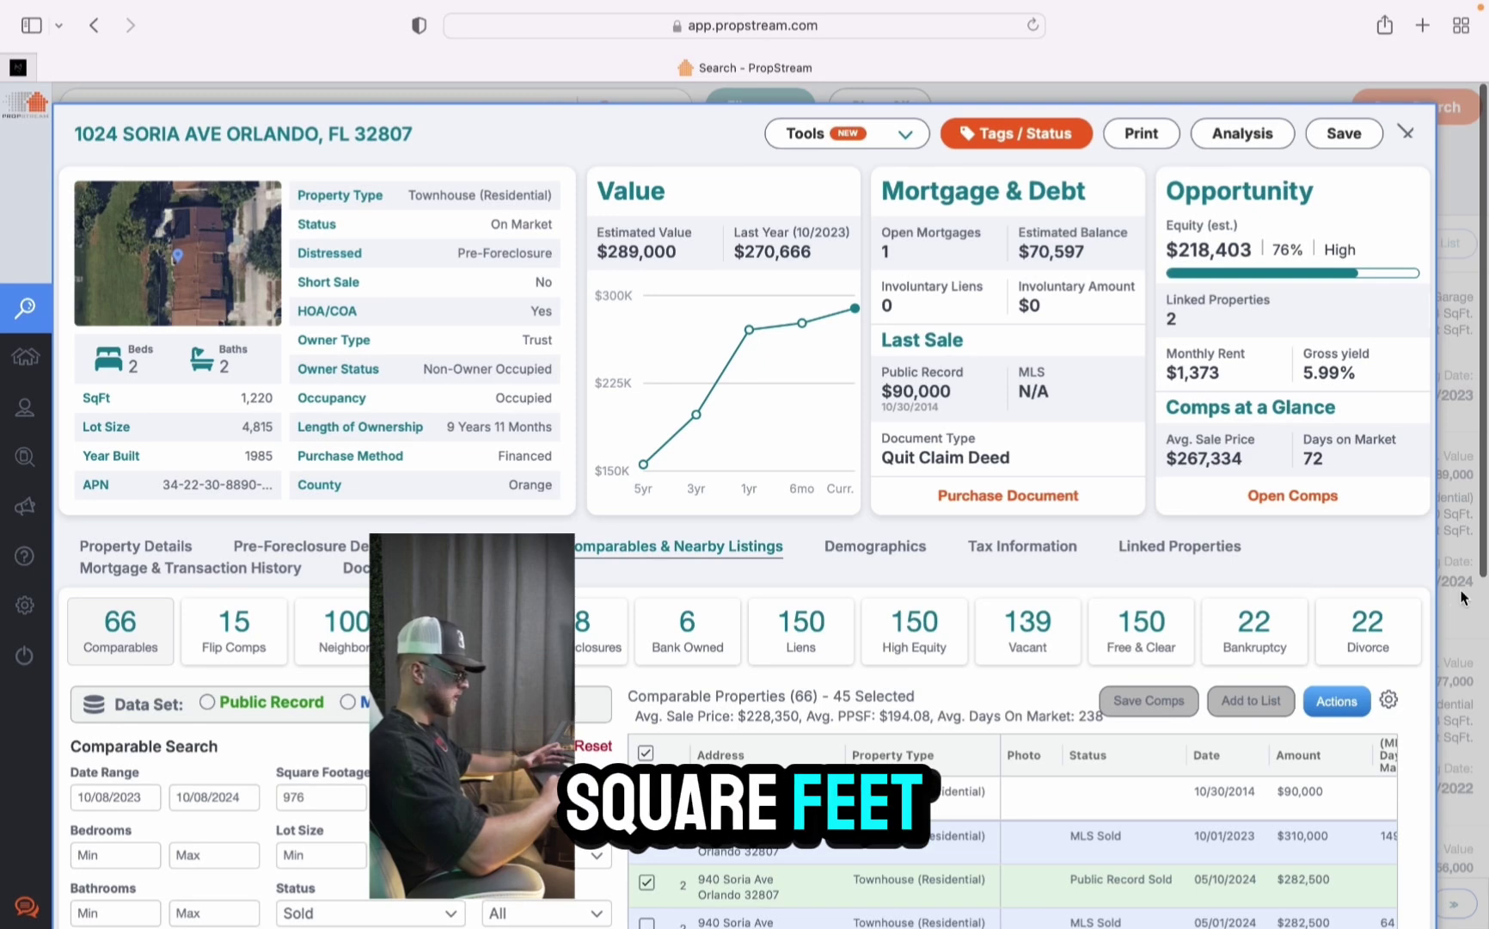
{"action": "scroll", "coordinate": [1418, 732], "scroll_direction": "down", "scroll_amount": 7}
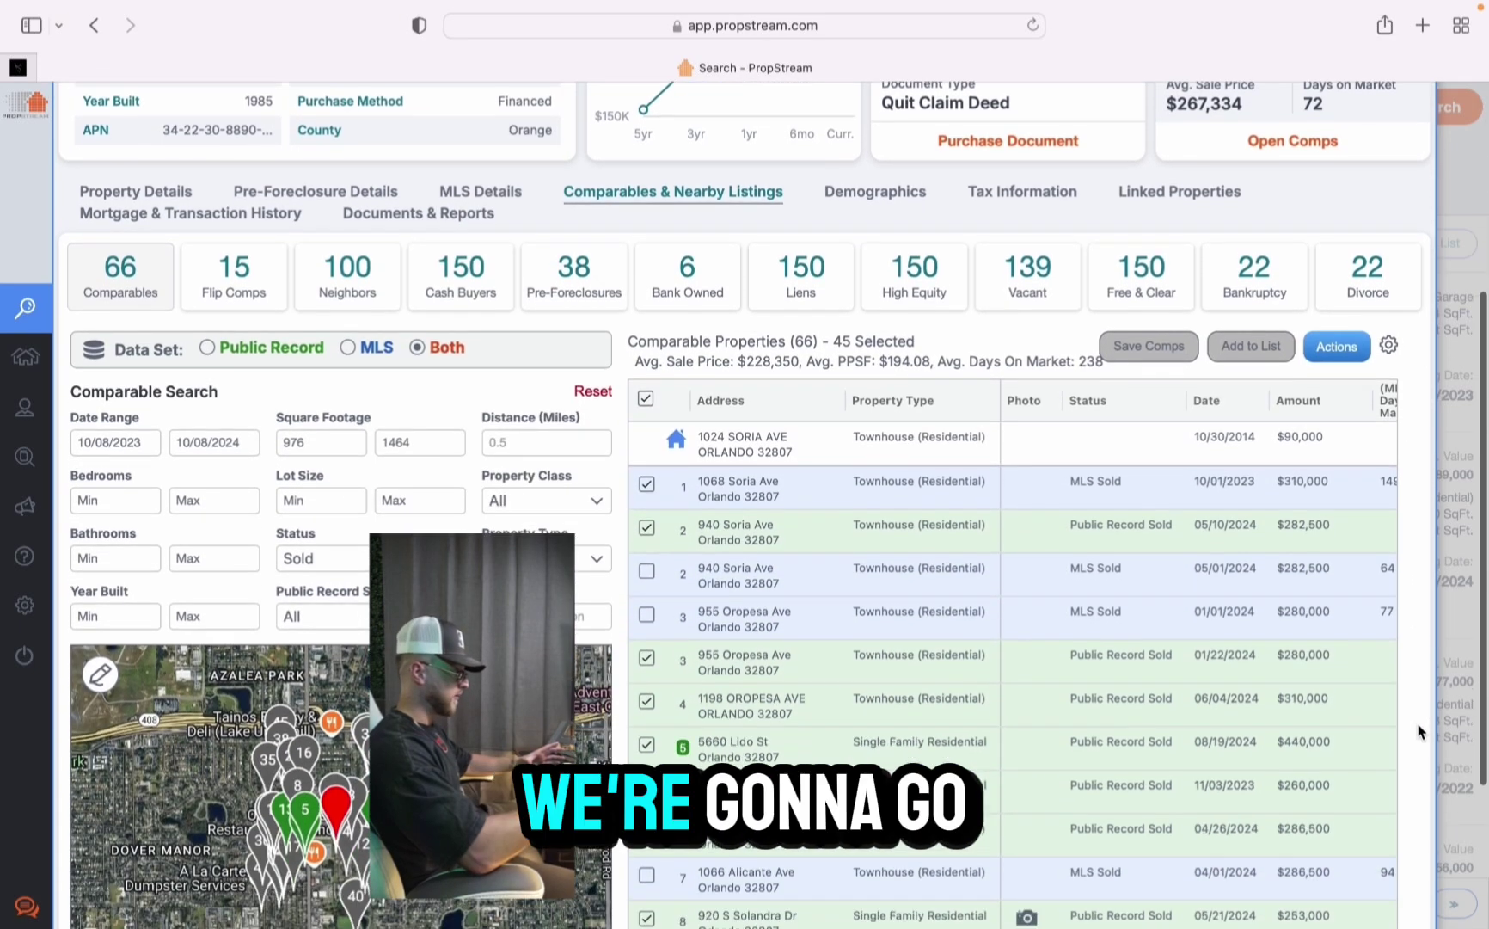
{"action": "scroll", "coordinate": [1421, 732], "scroll_direction": "down", "scroll_amount": 1}
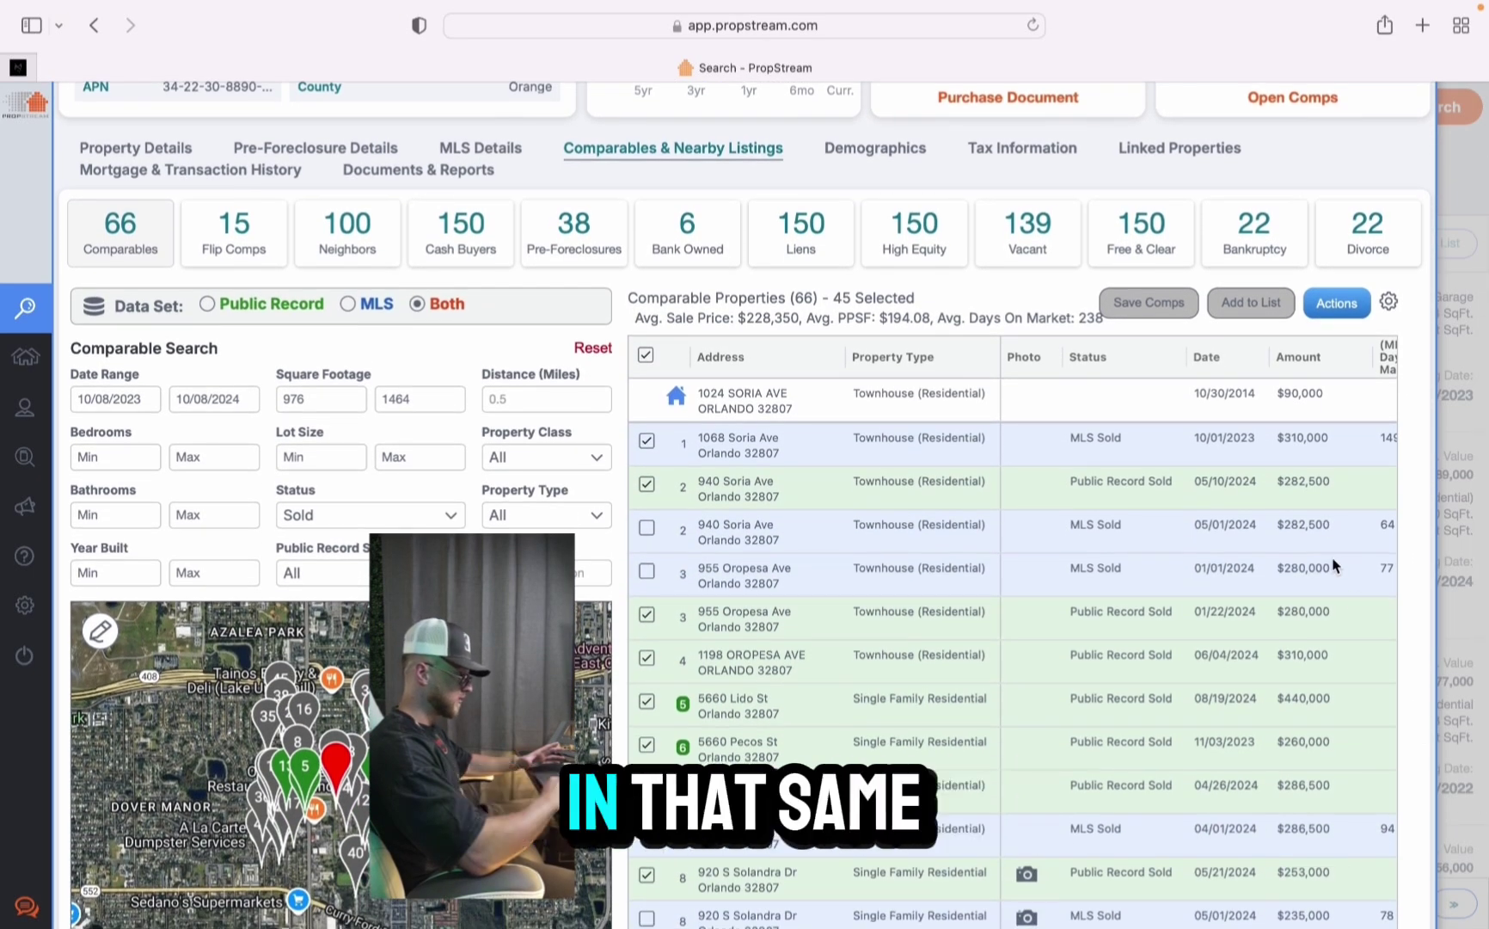
{"action": "scroll", "coordinate": [1333, 566], "scroll_direction": "right", "scroll_amount": 4}
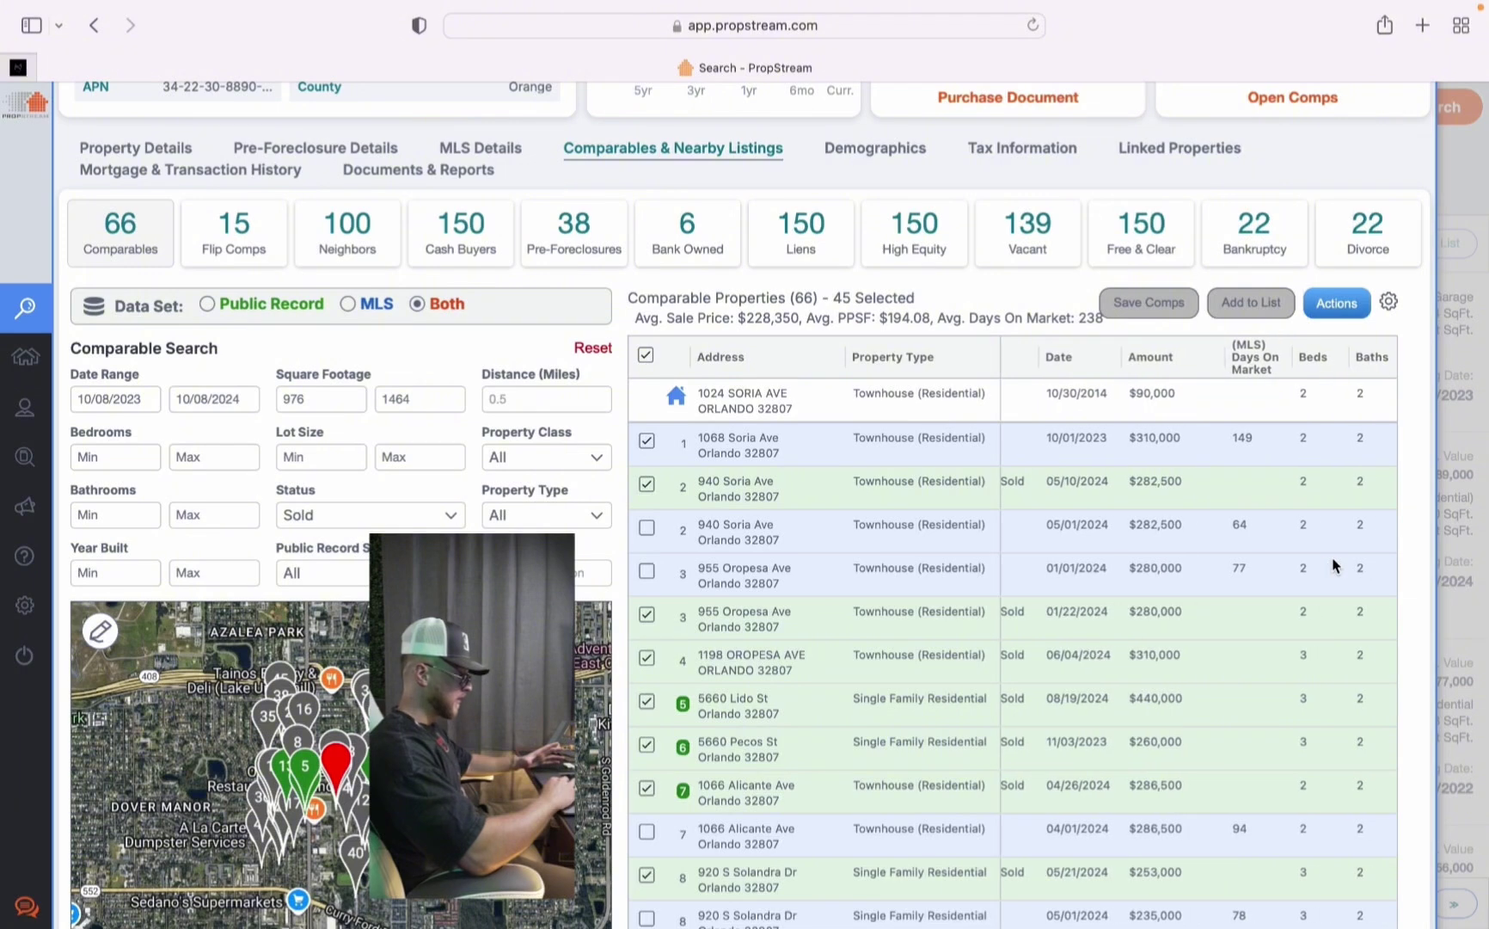
{"action": "scroll", "coordinate": [1385, 568], "scroll_direction": "down", "scroll_amount": 3}
{"action": "scroll", "coordinate": [1324, 454], "scroll_direction": "right", "scroll_amount": 1}
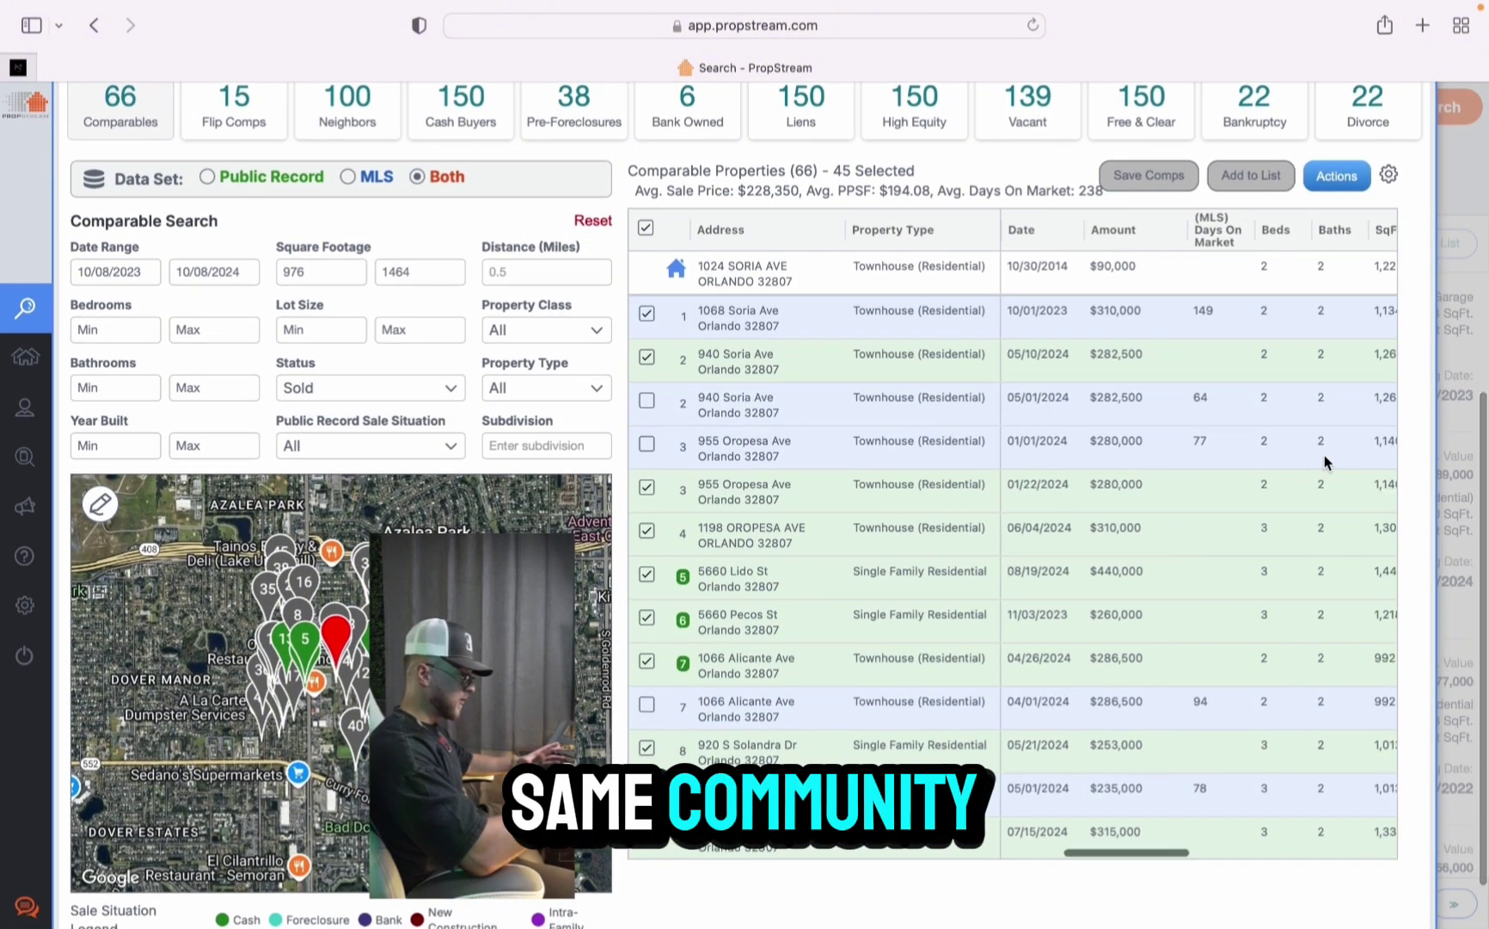
{"action": "scroll", "coordinate": [1341, 388], "scroll_direction": "right", "scroll_amount": 2}
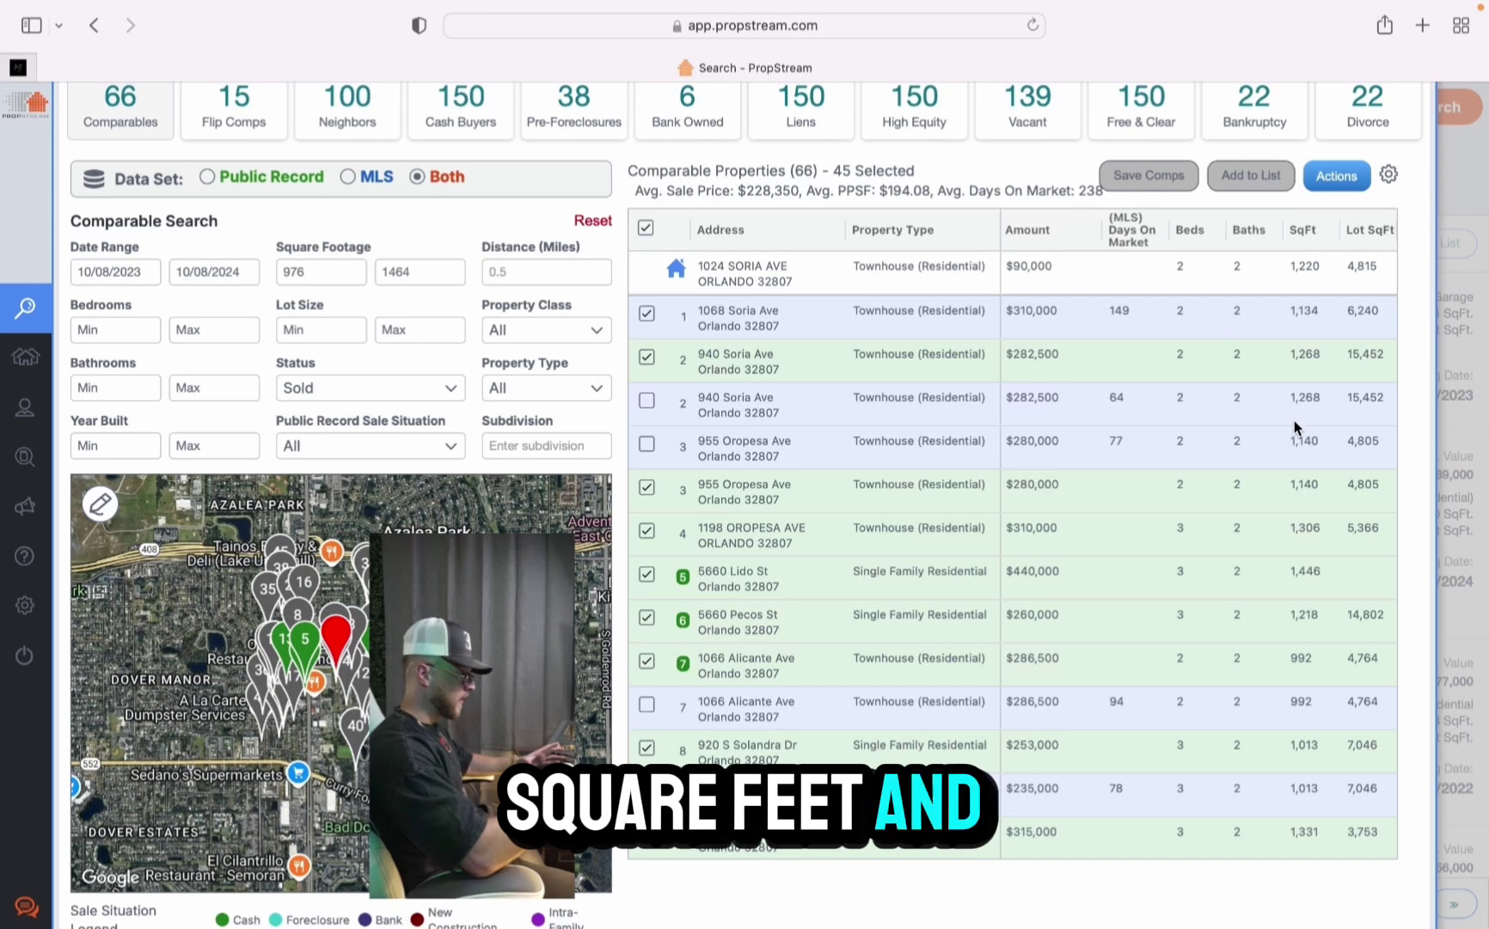
Step: Check the comparables' sale amounts, year built and subdivision for matches with the subject property
{"action": "scroll", "coordinate": [1297, 428], "scroll_direction": "left", "scroll_amount": 6}
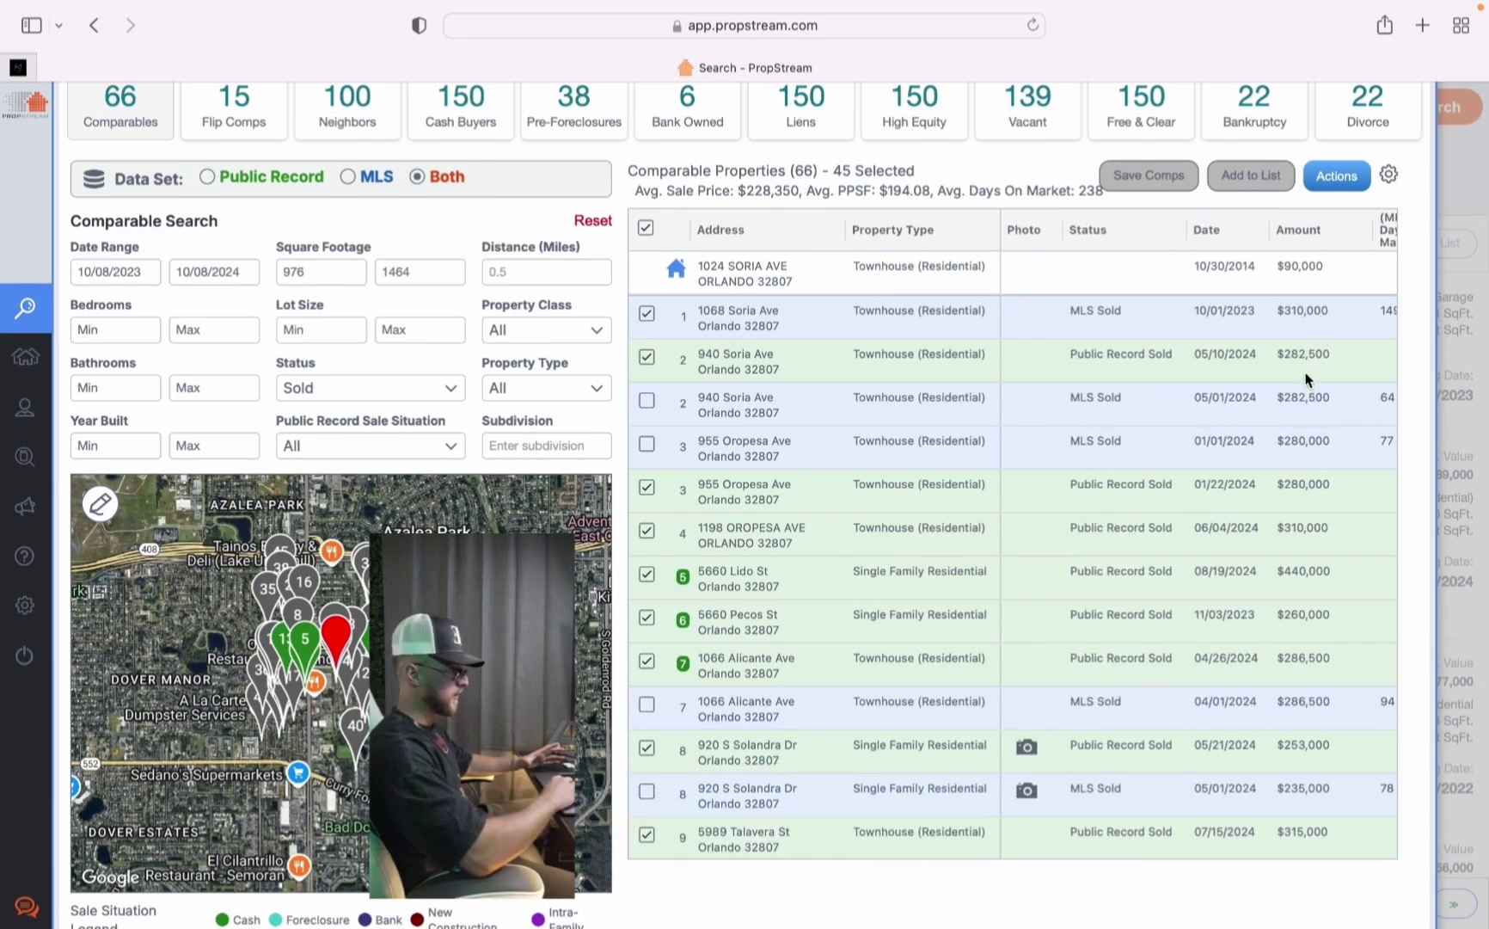
{"action": "scroll", "coordinate": [1321, 368], "scroll_direction": "right", "scroll_amount": 15}
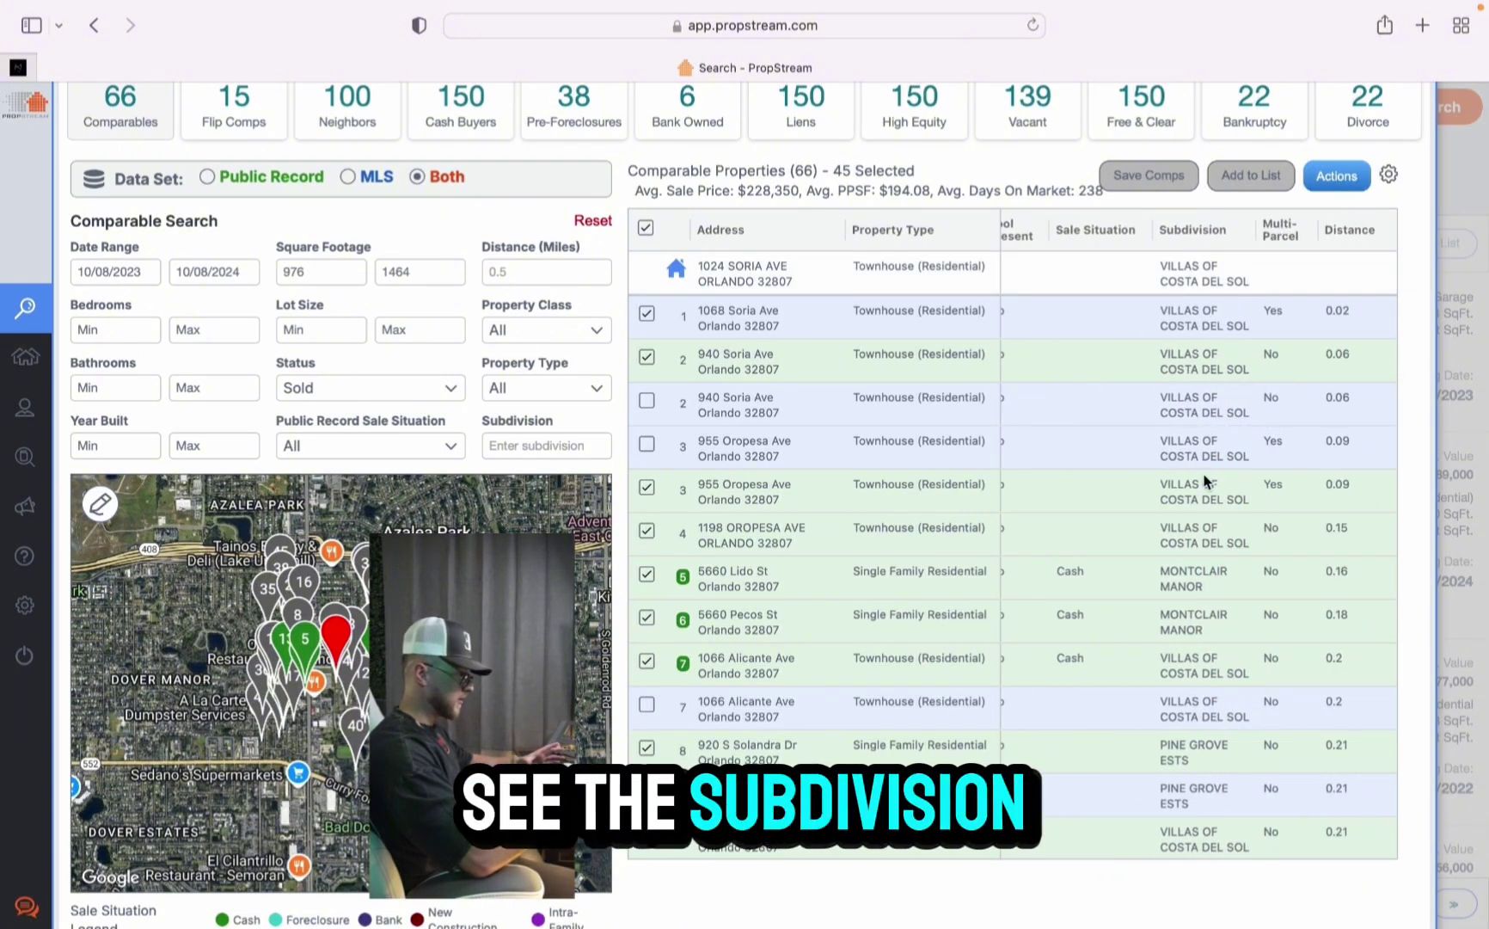
{"action": "scroll", "coordinate": [1170, 461], "scroll_direction": "left", "scroll_amount": 8}
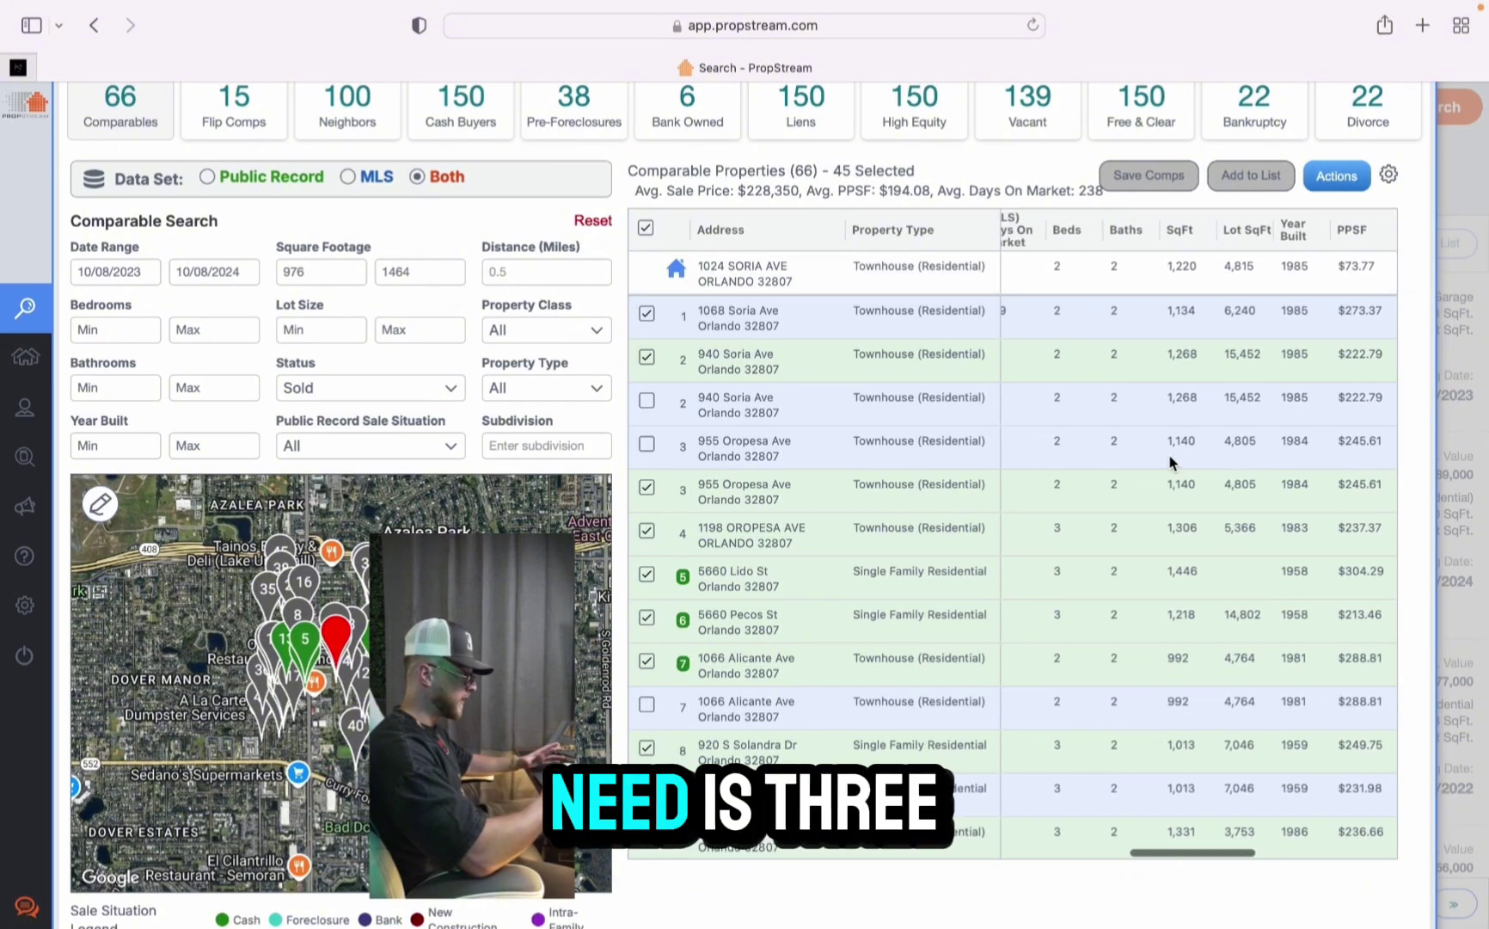
{"action": "scroll", "coordinate": [1171, 461], "scroll_direction": "left", "scroll_amount": 3}
{"action": "scroll", "coordinate": [1170, 463], "scroll_direction": "up", "scroll_amount": 1}
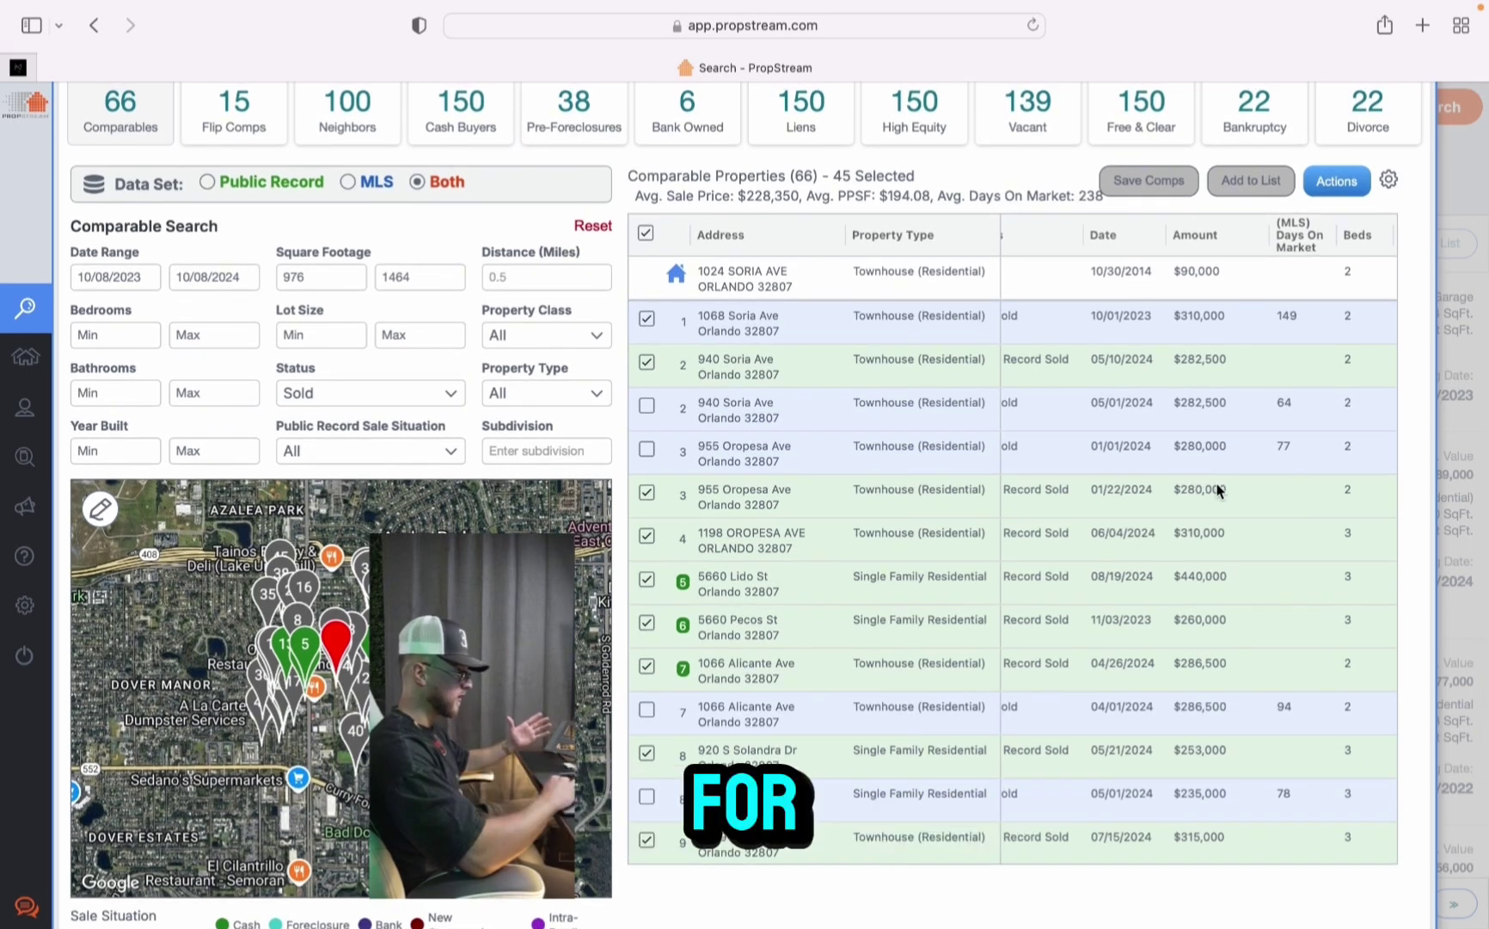
{"action": "scroll", "coordinate": [1252, 496], "scroll_direction": "right", "scroll_amount": 10}
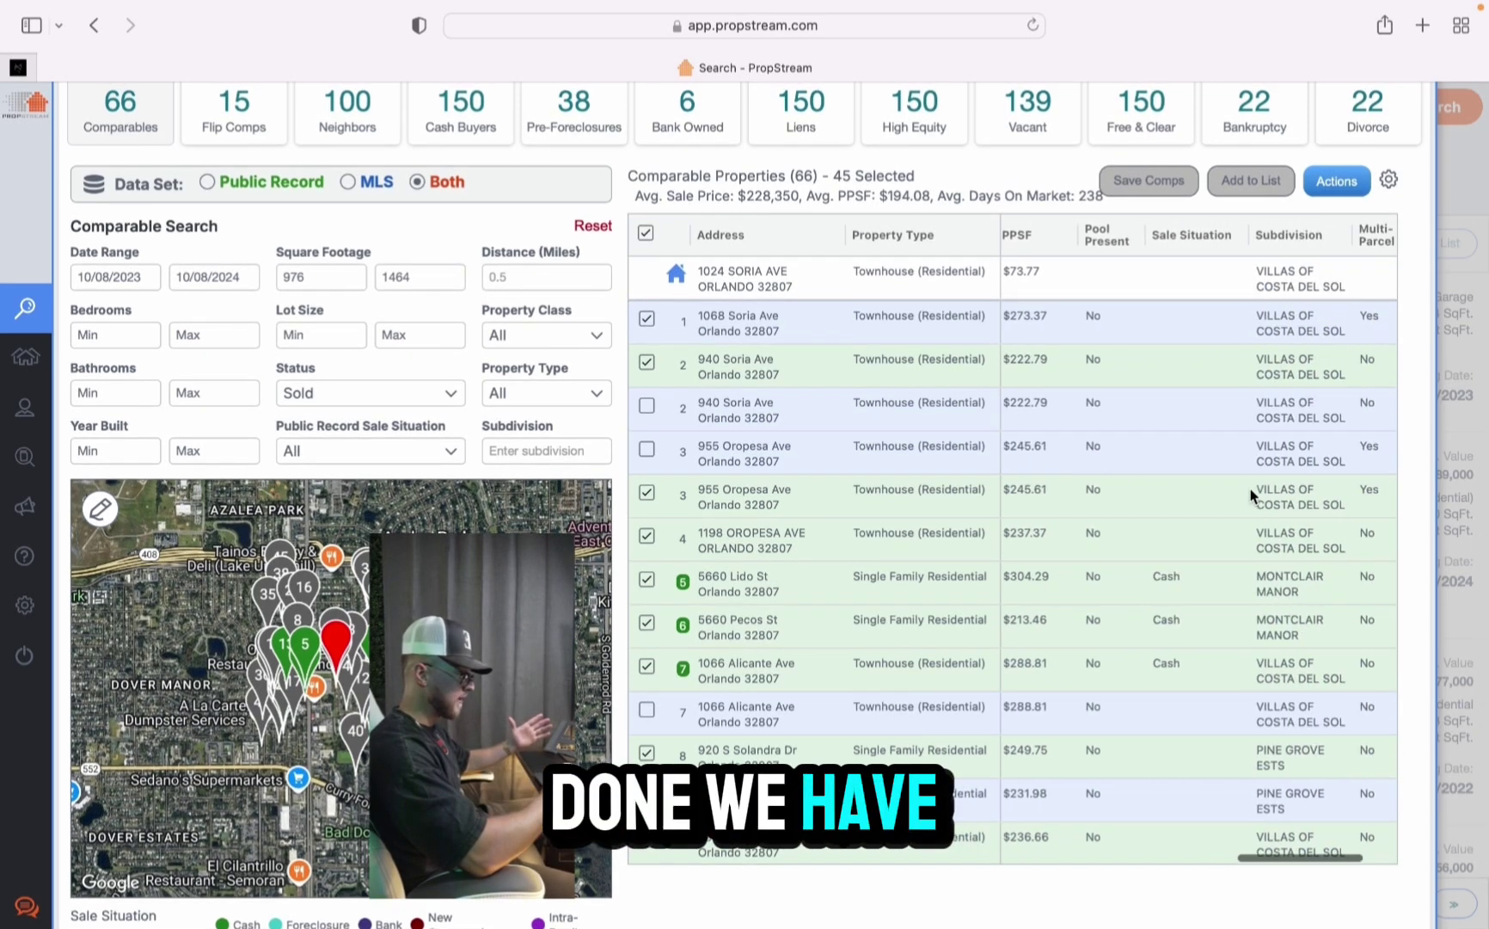
{"action": "scroll", "coordinate": [1252, 496], "scroll_direction": "left", "scroll_amount": 10}
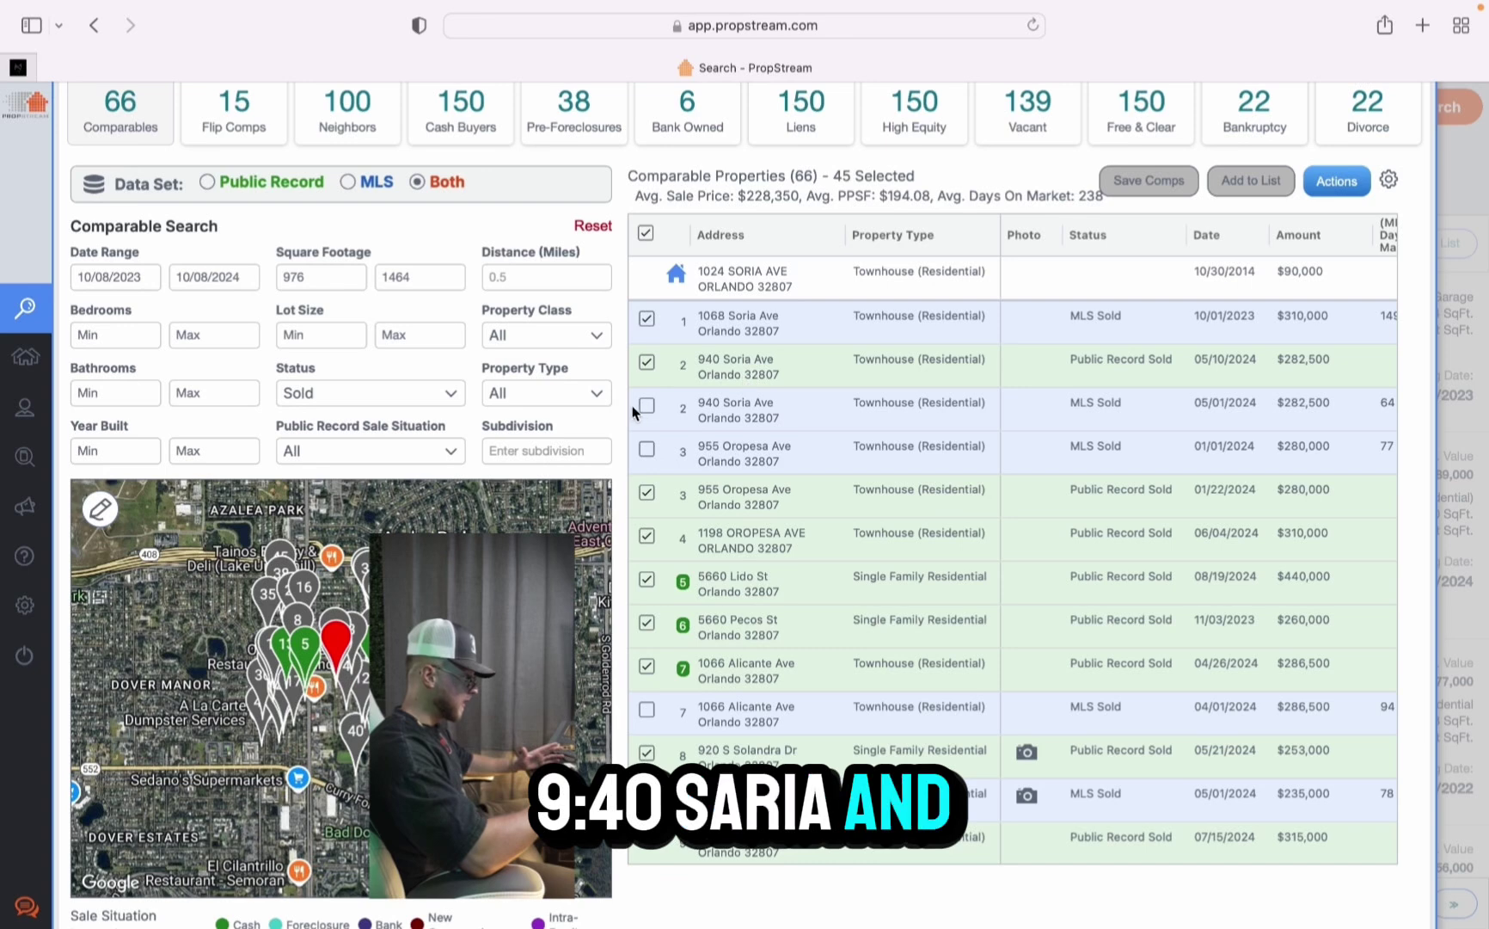
Step: Narrow the comparables selection to the MLS Sold entries numbered 1, 2 and 3, checking that they share the subject's subdivision
{"action": "left_click", "coordinate": [647, 450]}
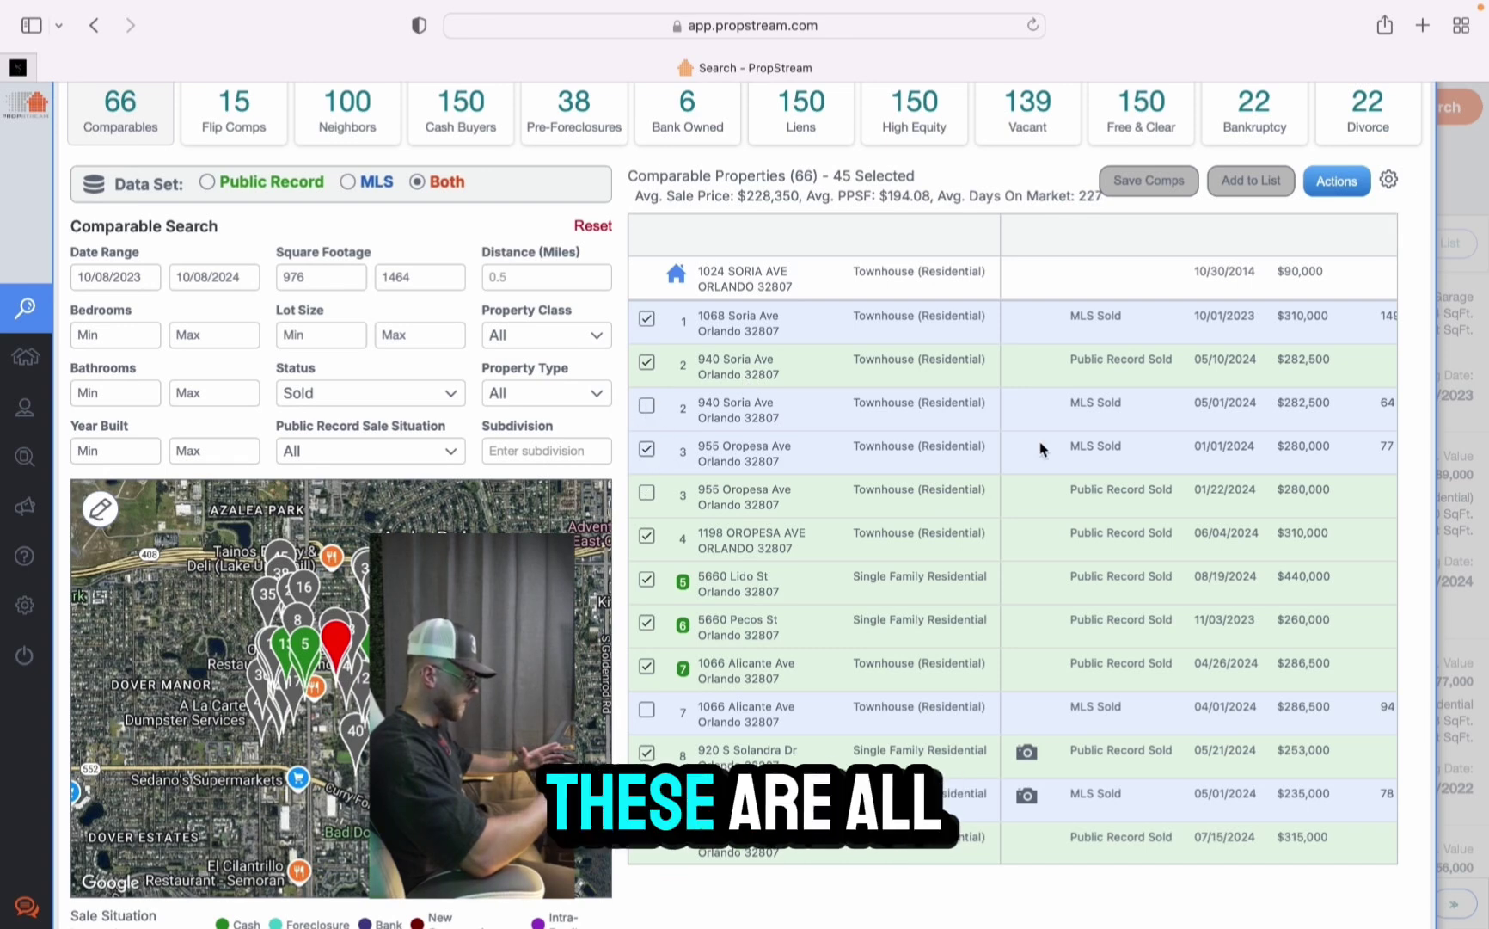
{"action": "scroll", "coordinate": [1118, 455], "scroll_direction": "right", "scroll_amount": 5}
{"action": "scroll", "coordinate": [1225, 458], "scroll_direction": "right", "scroll_amount": 10}
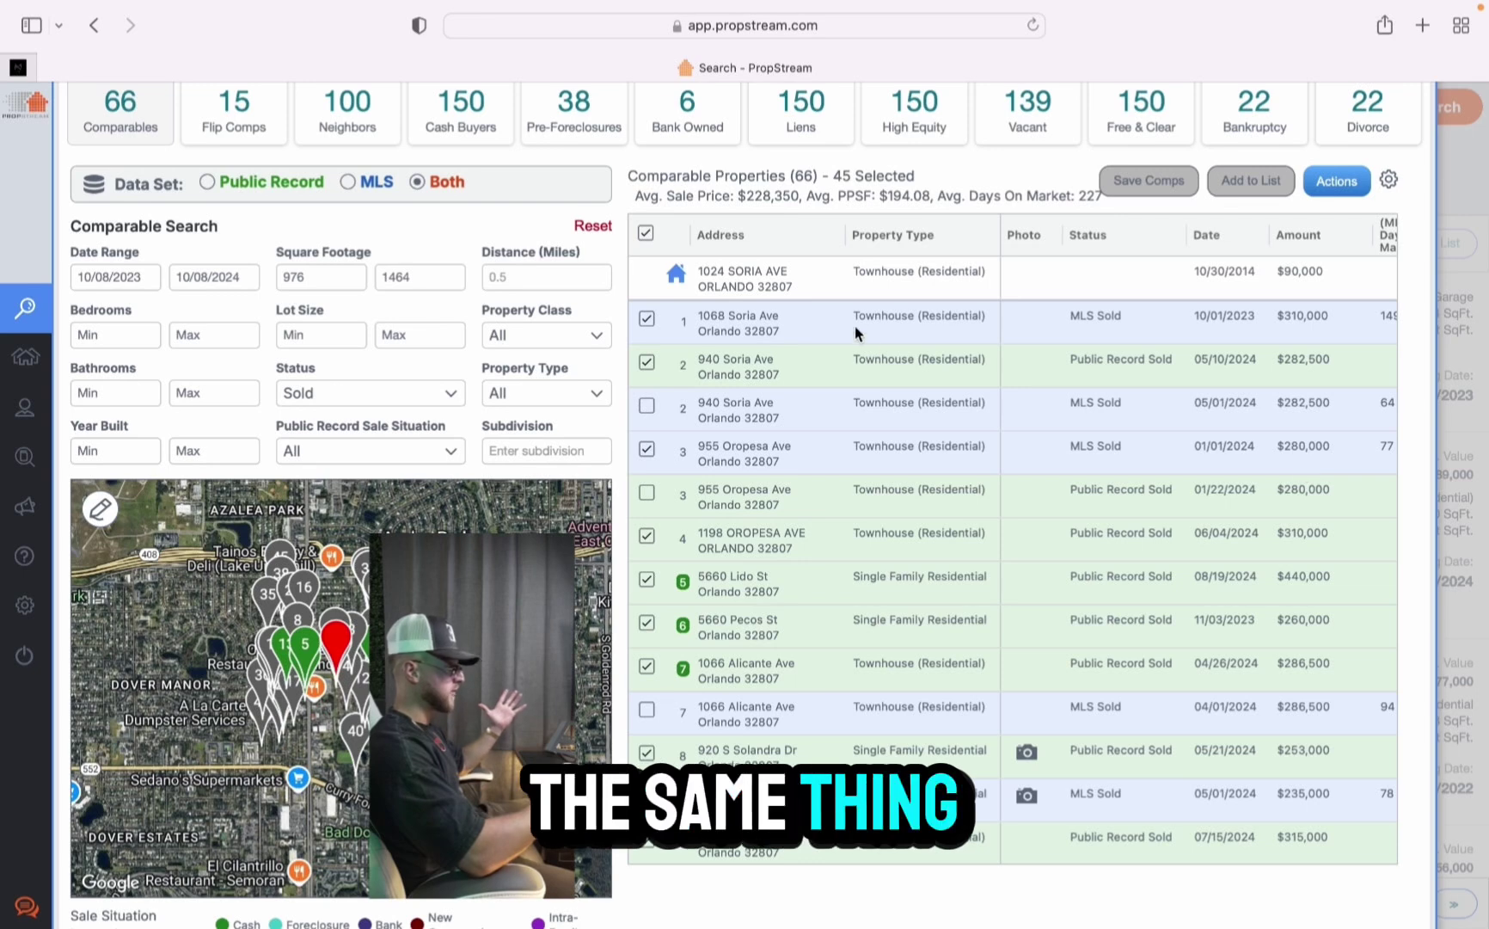
{"action": "scroll", "coordinate": [1372, 449], "scroll_direction": "right", "scroll_amount": 1}
{"action": "scroll", "coordinate": [1356, 454], "scroll_direction": "right", "scroll_amount": 10}
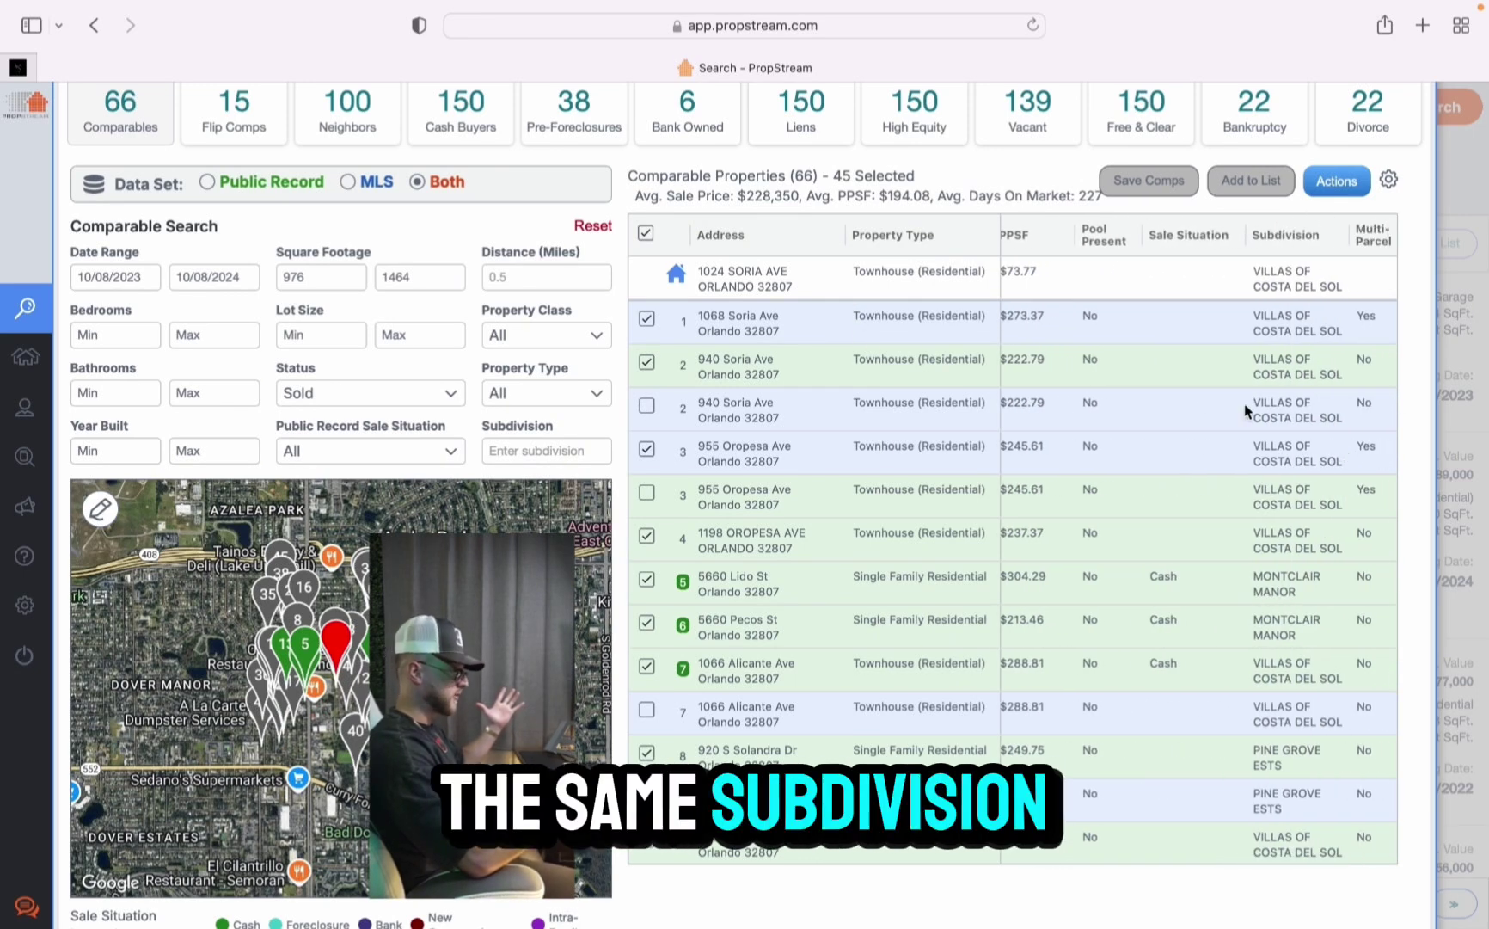
{"action": "scroll", "coordinate": [1202, 443], "scroll_direction": "left", "scroll_amount": 10}
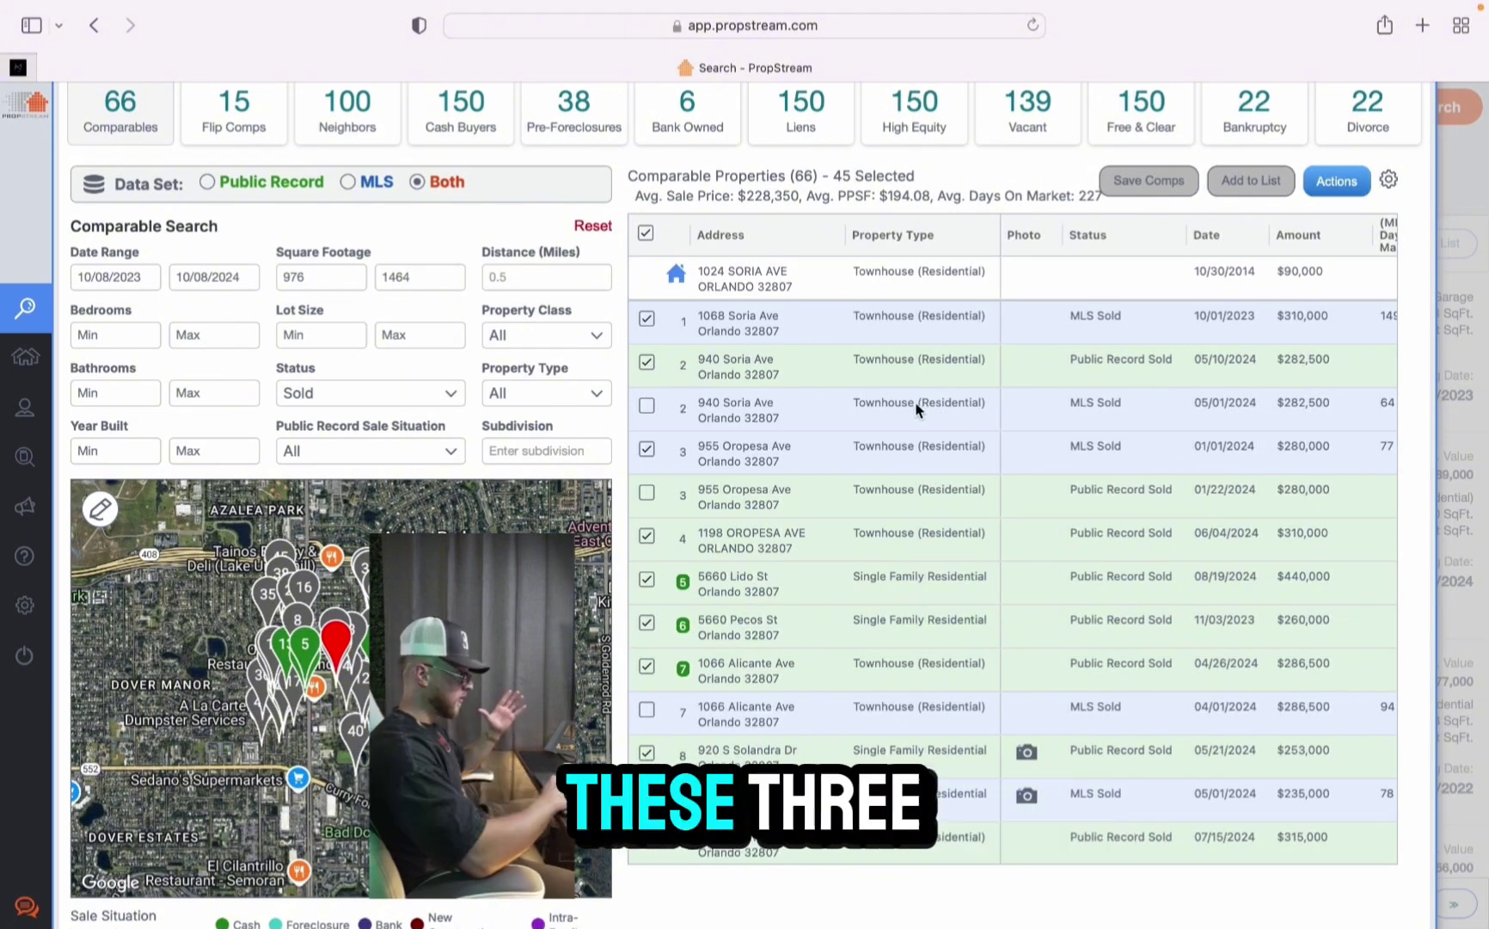
{"action": "left_click", "coordinate": [647, 536]}
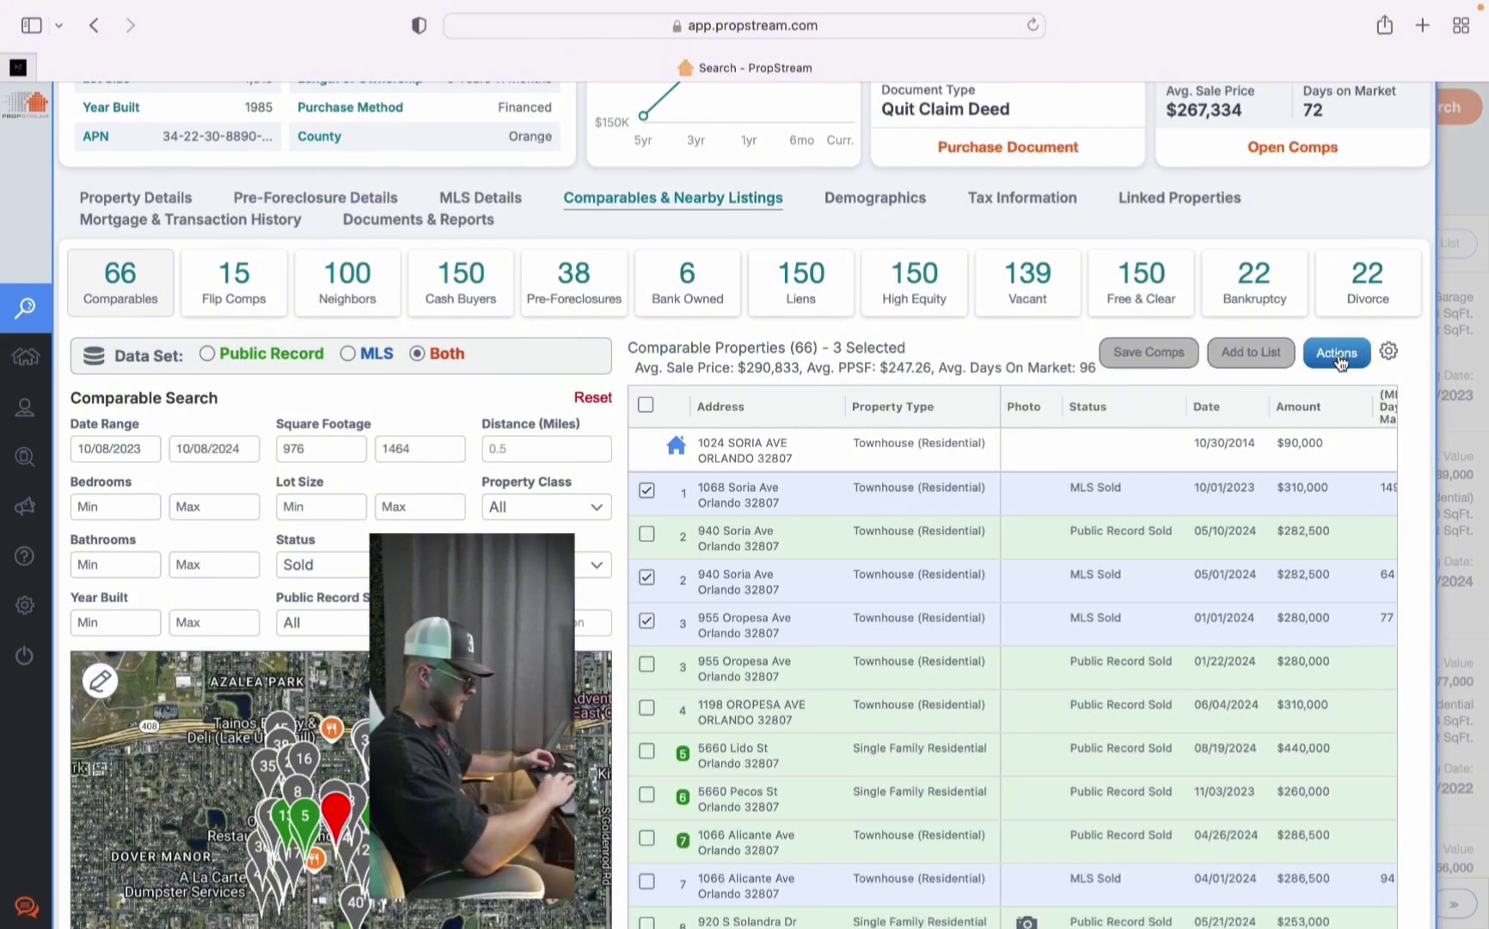
Step: Generate the comp report for the three selected comparables and allow the site to download it
{"action": "scroll", "coordinate": [1355, 594], "scroll_direction": "right", "scroll_amount": 3}
{"action": "scroll", "coordinate": [1355, 588], "scroll_direction": "right", "scroll_amount": 3}
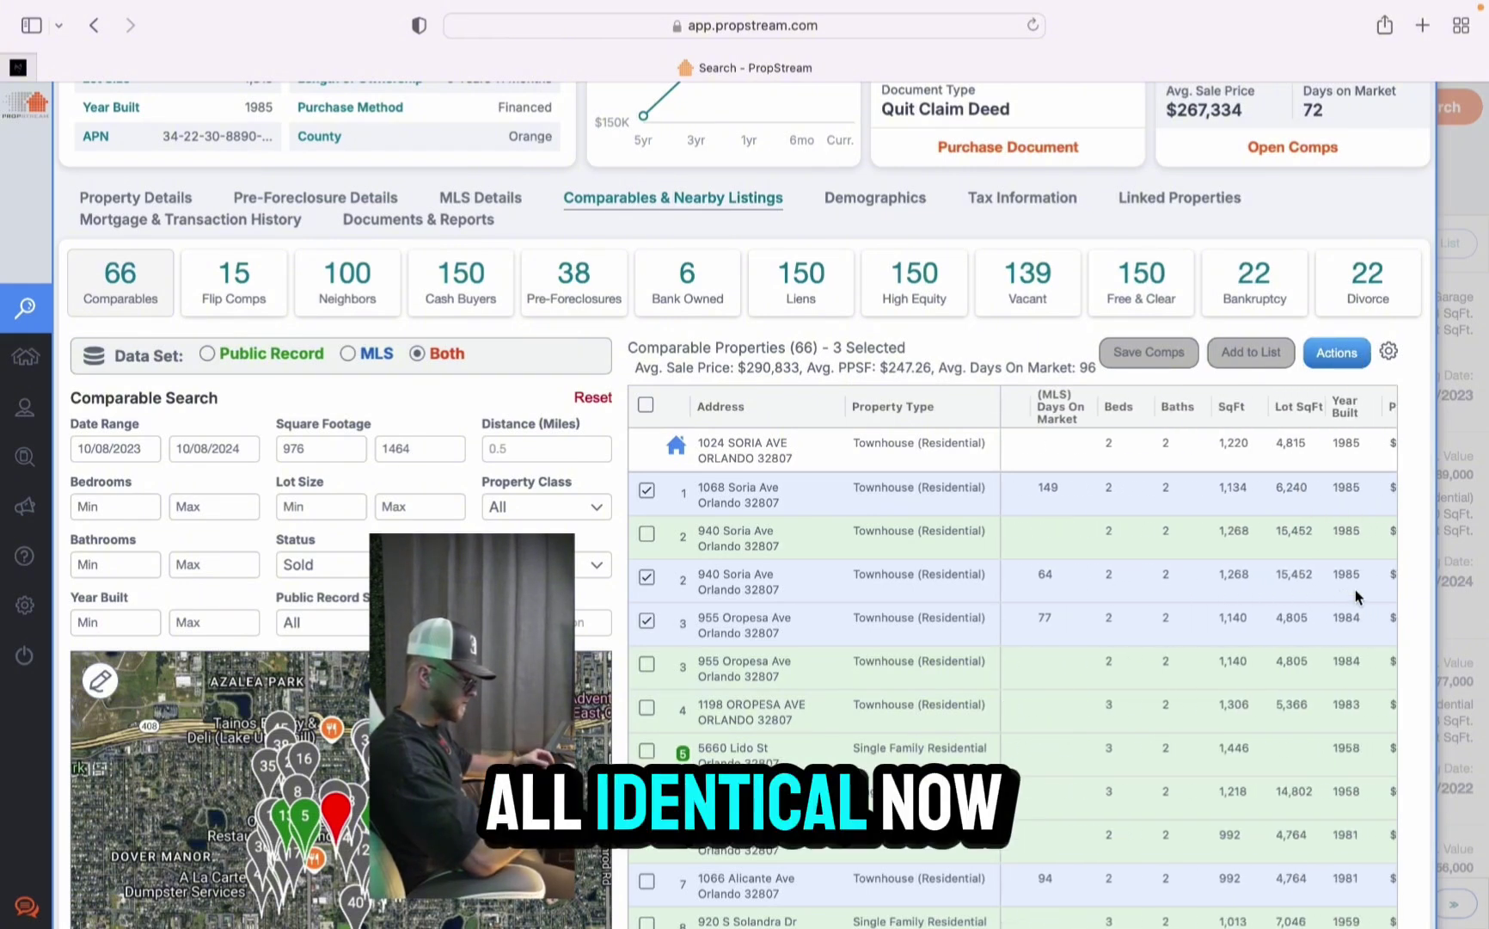
{"action": "scroll", "coordinate": [1356, 589], "scroll_direction": "left", "scroll_amount": 5}
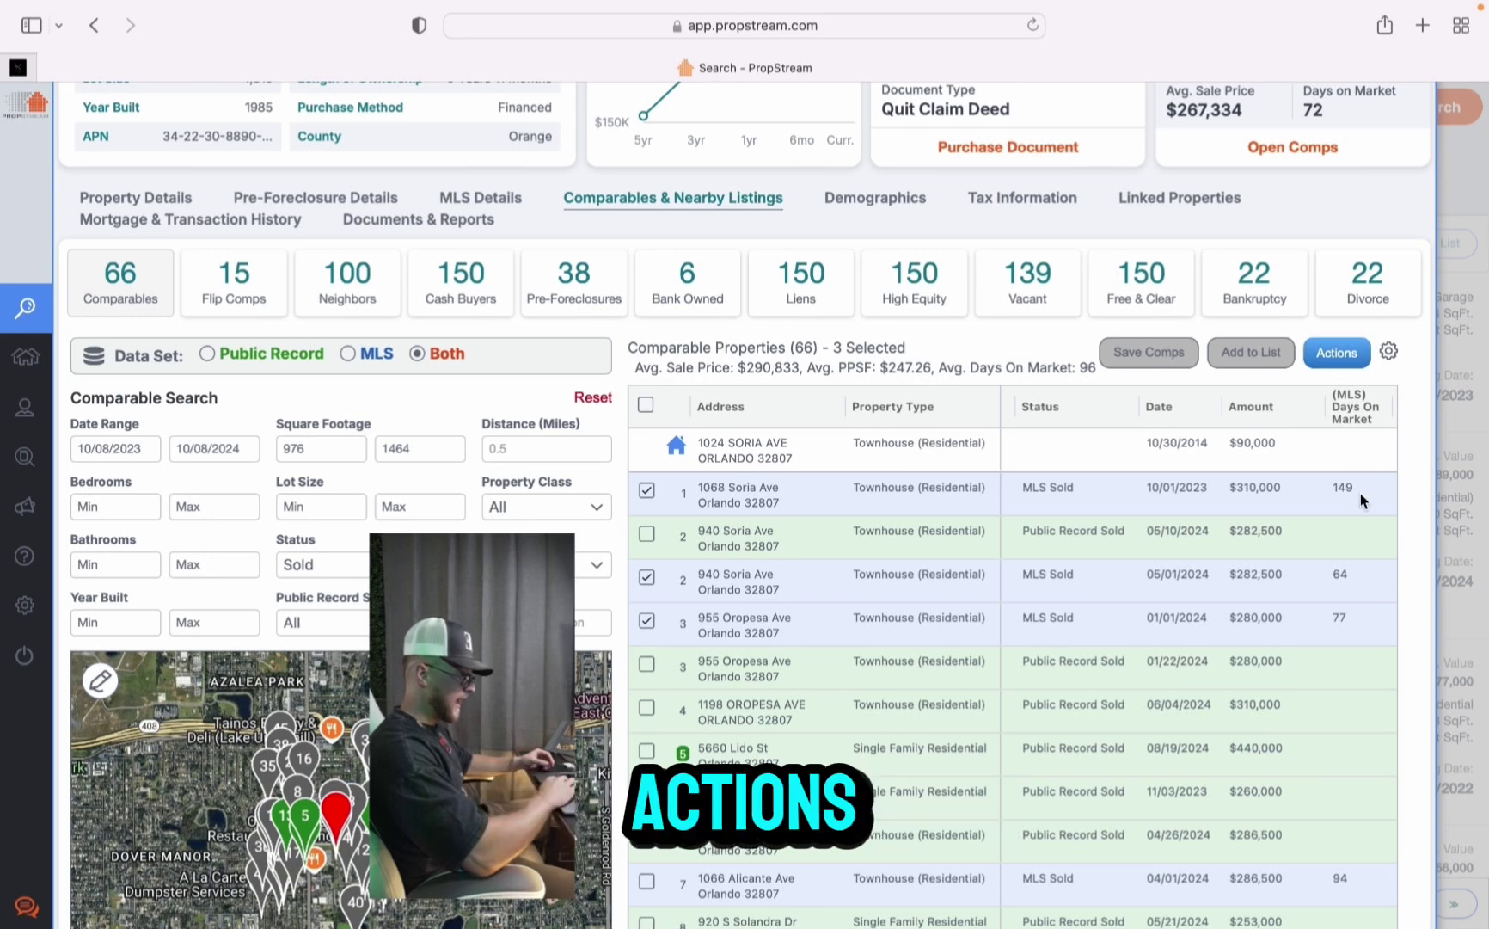
{"action": "scroll", "coordinate": [1338, 374], "scroll_direction": "up", "scroll_amount": 1}
{"action": "left_click", "coordinate": [1339, 374]}
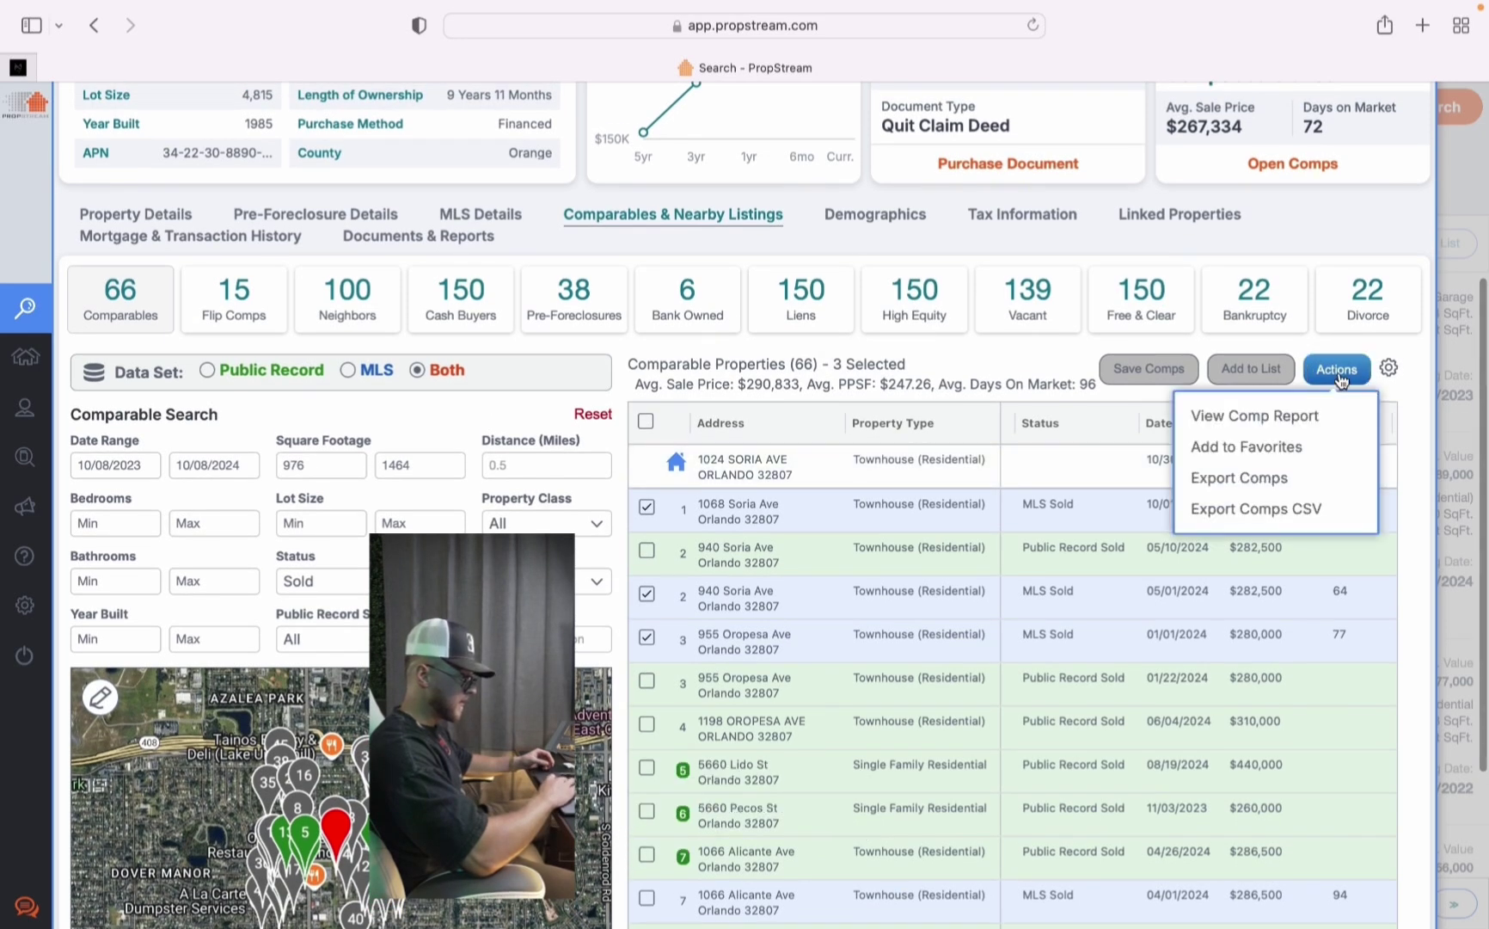
{"action": "left_click", "coordinate": [1323, 417]}
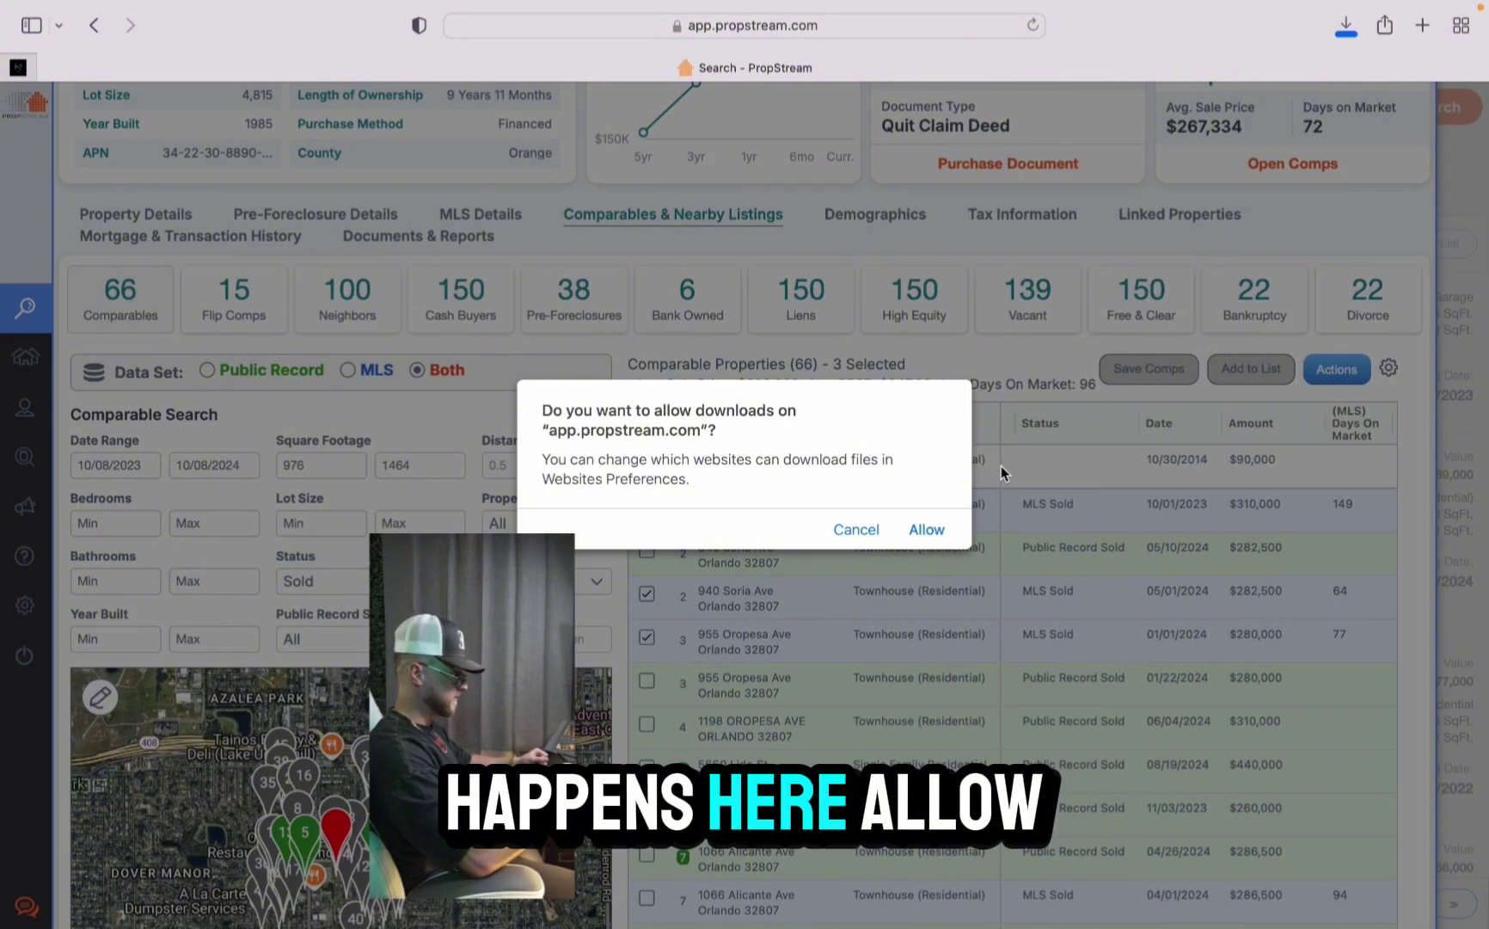
{"action": "left_click", "coordinate": [933, 533]}
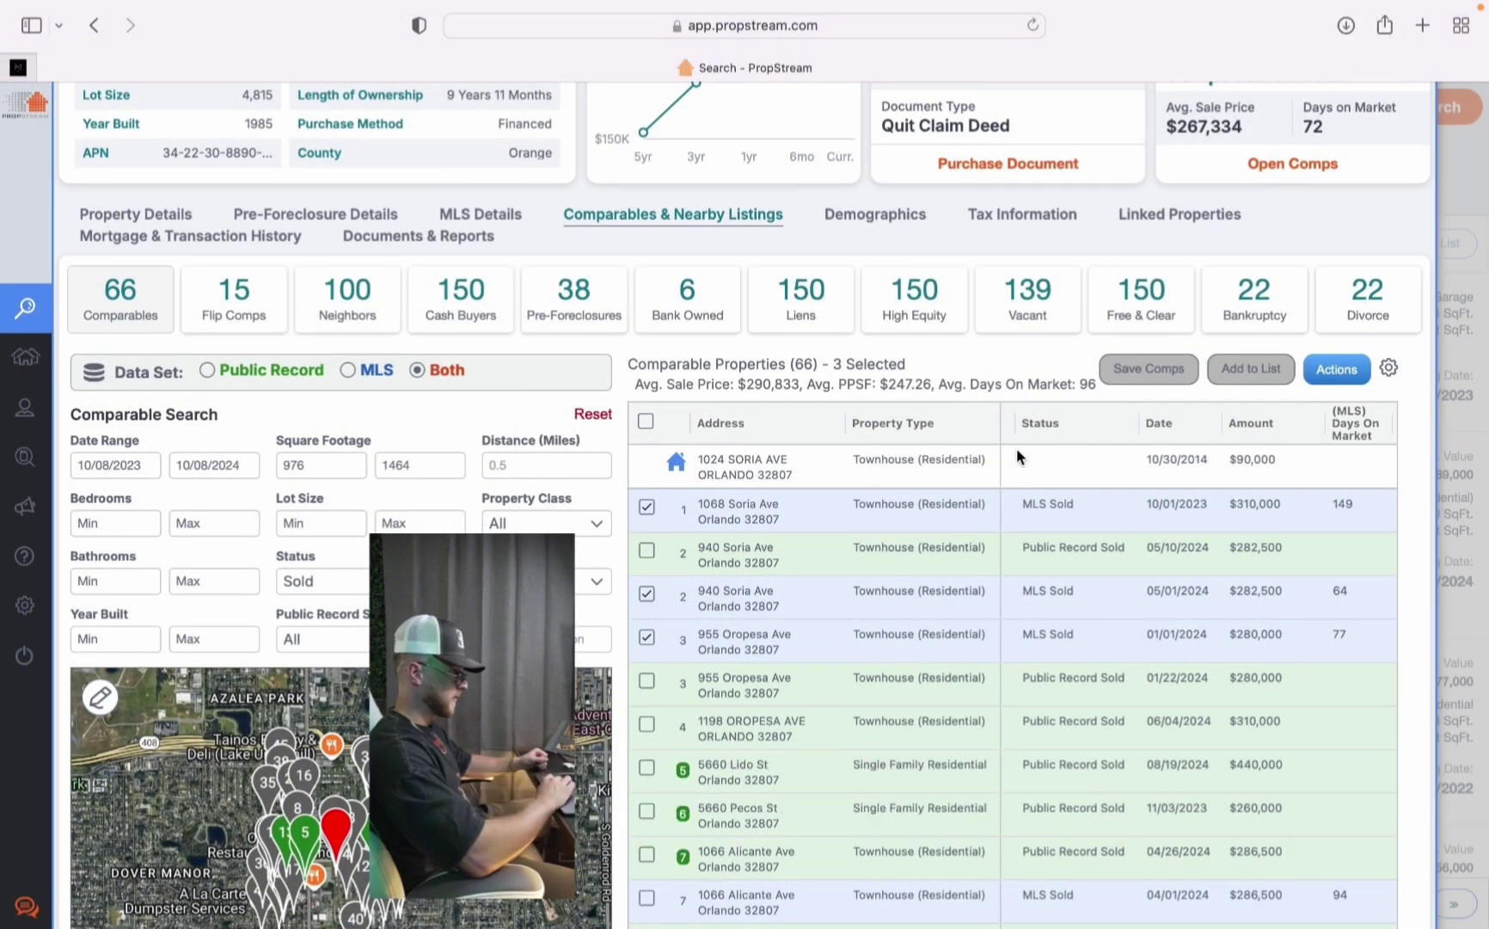
Step: Open the downloaded comp report PDF in Preview and show it full screen
{"action": "left_click", "coordinate": [1344, 29]}
{"action": "double_click", "coordinate": [1298, 128]}
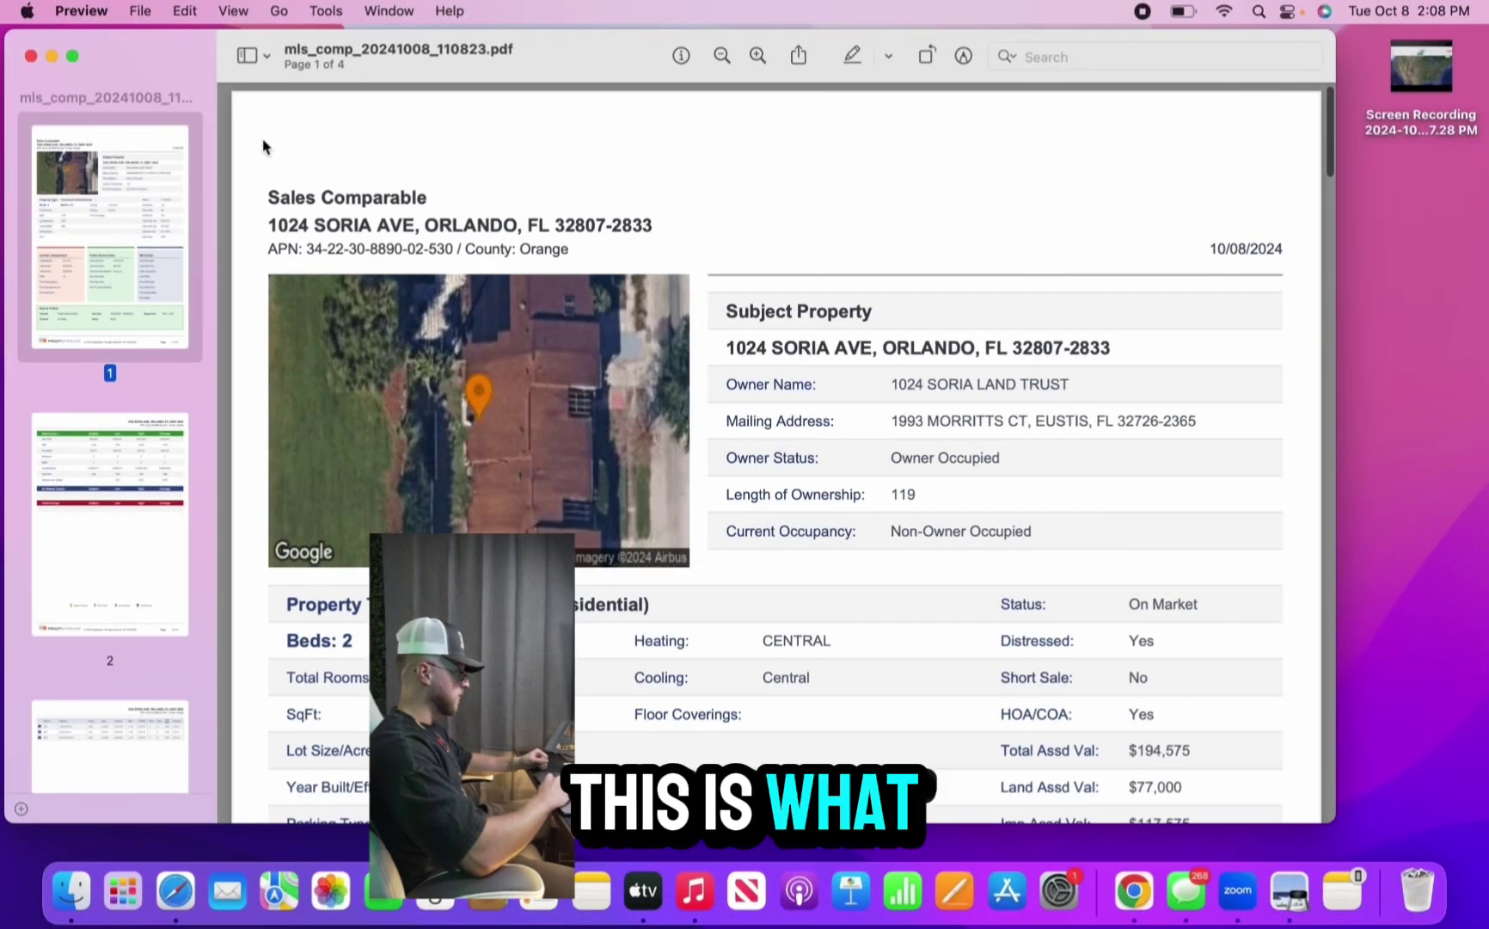
{"action": "left_click", "coordinate": [73, 57]}
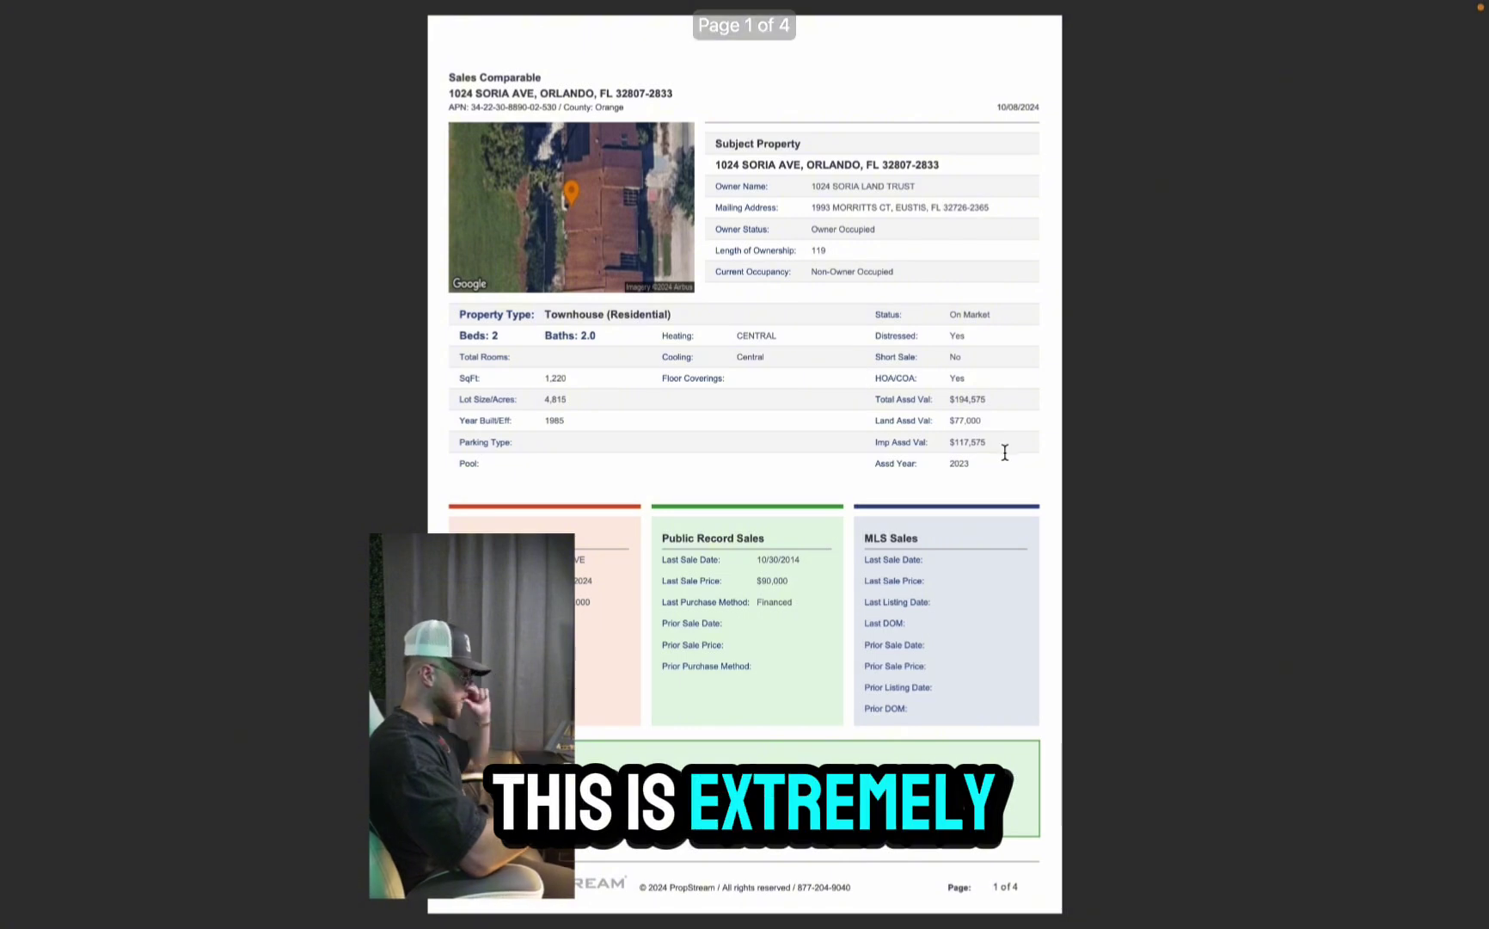